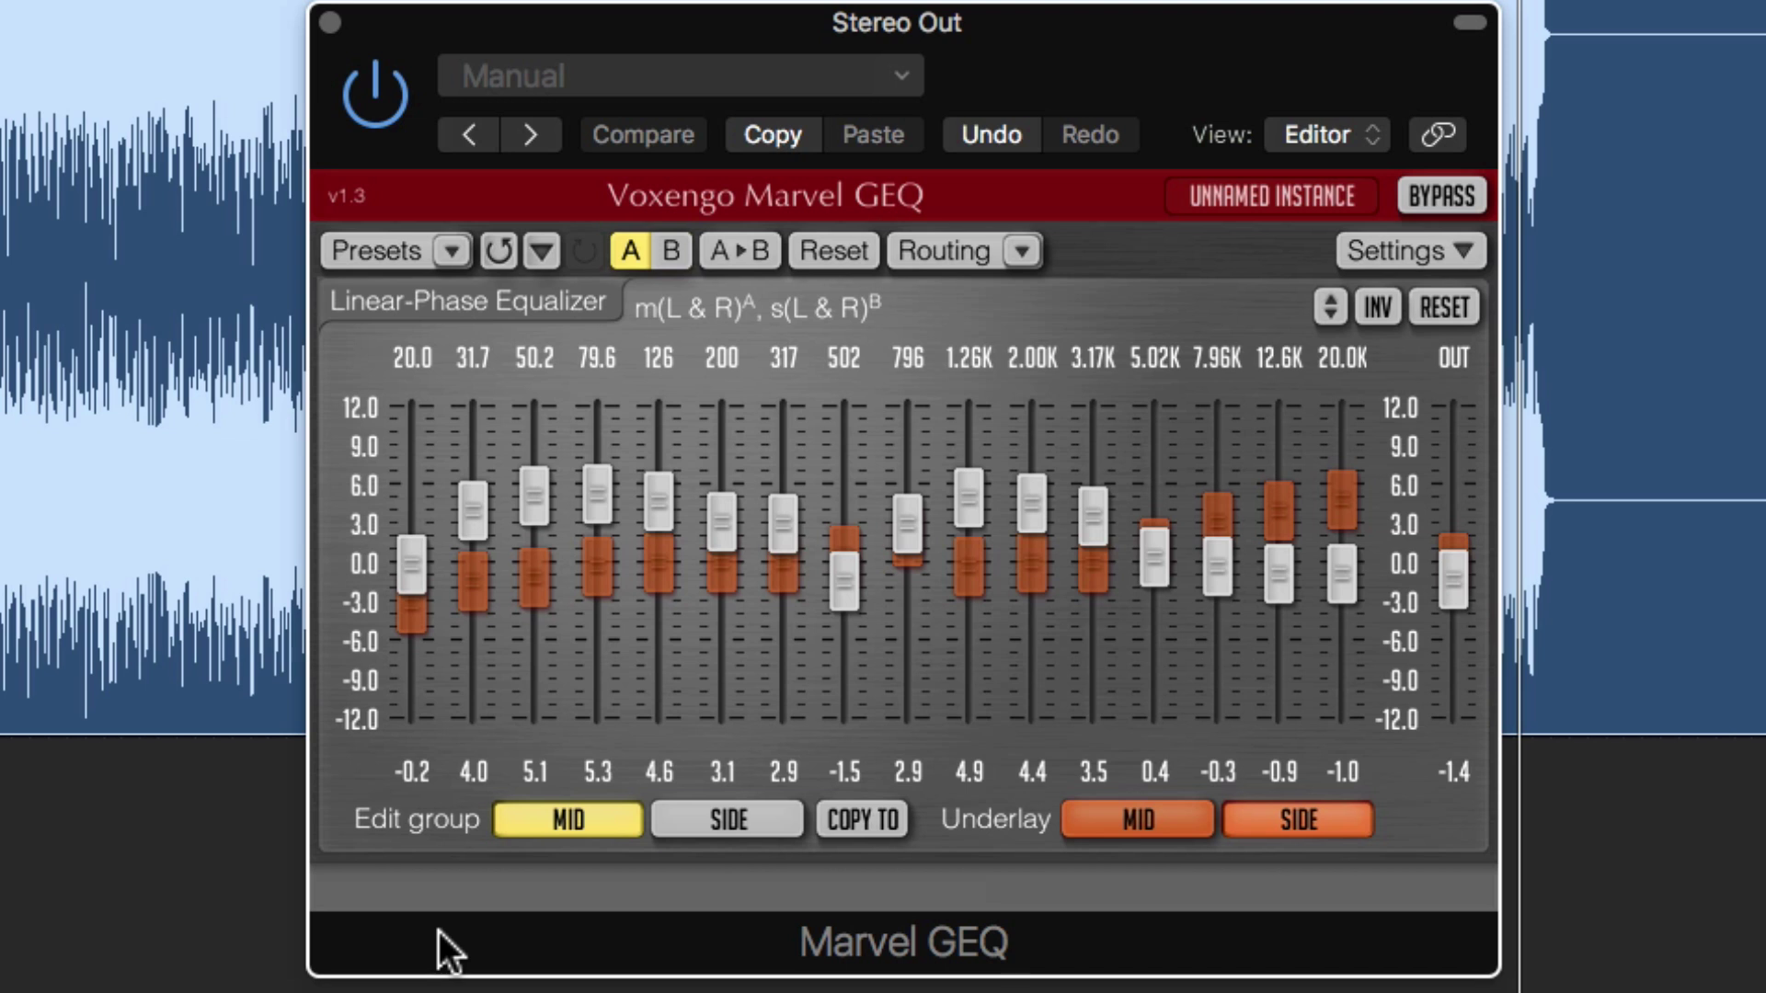
Choose Mid-Side Stereo routing and toggle the equalizer's bypass repeatedly to compare the processed and unprocessed sound.
left_click(1026, 254)
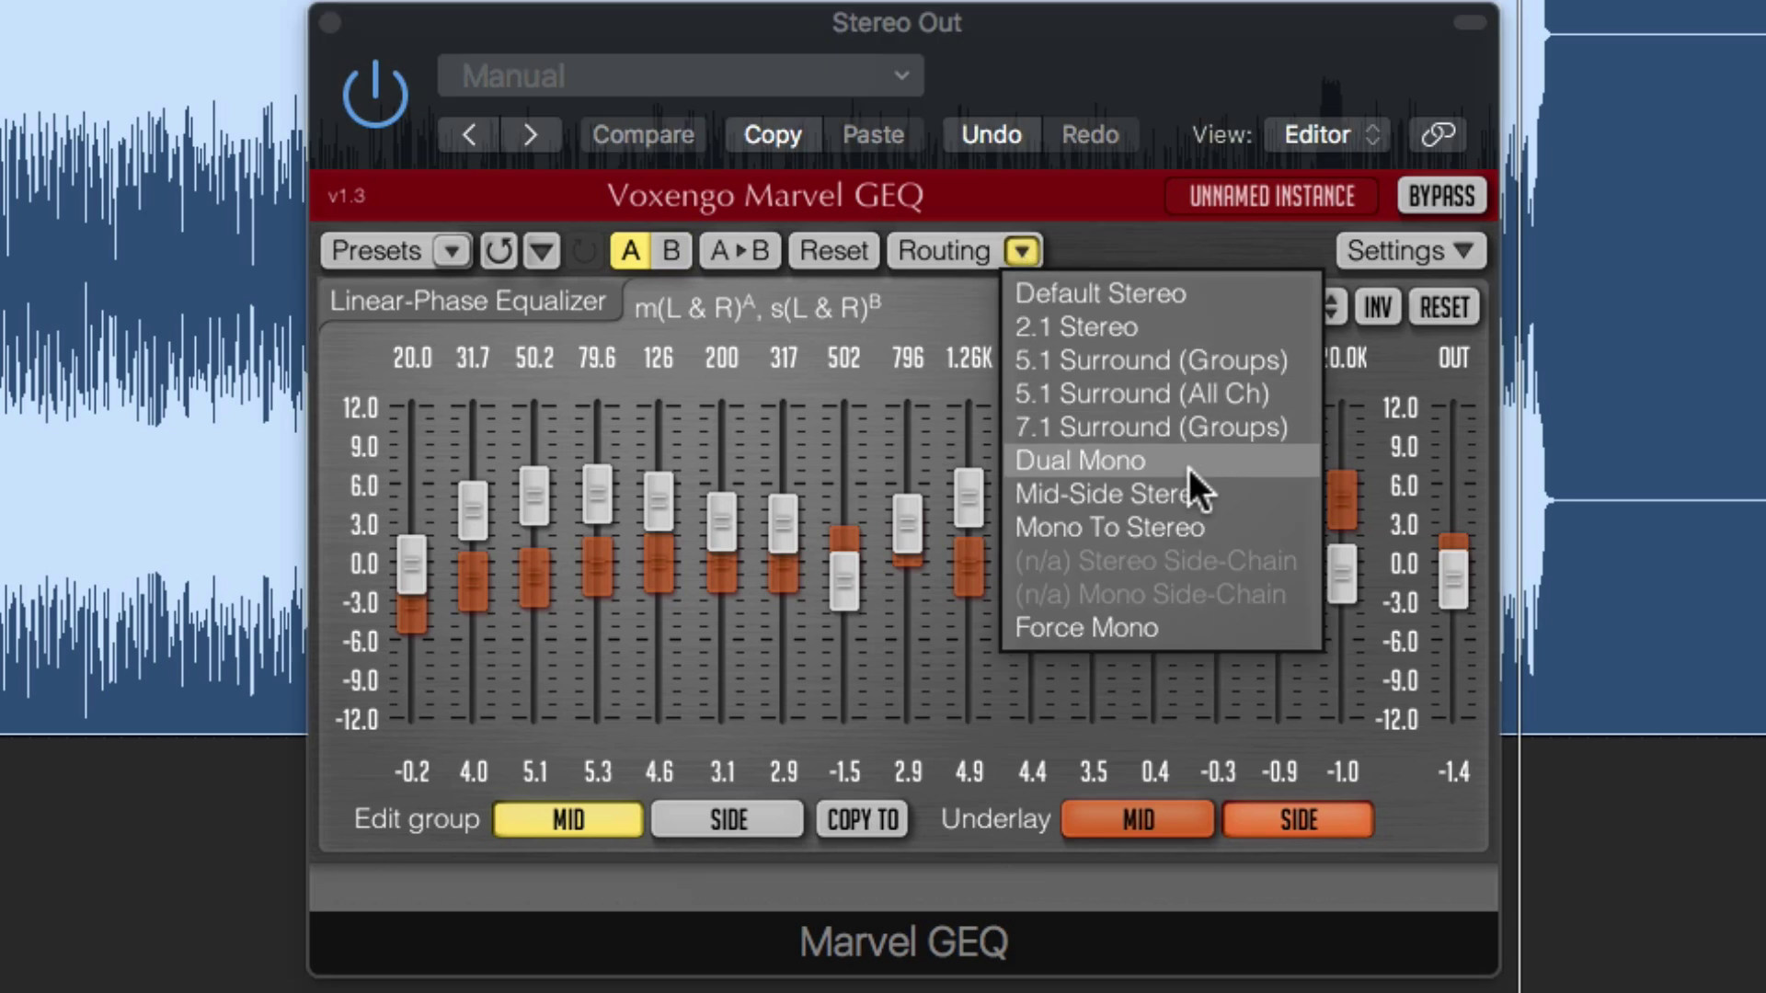
left_click(1251, 487)
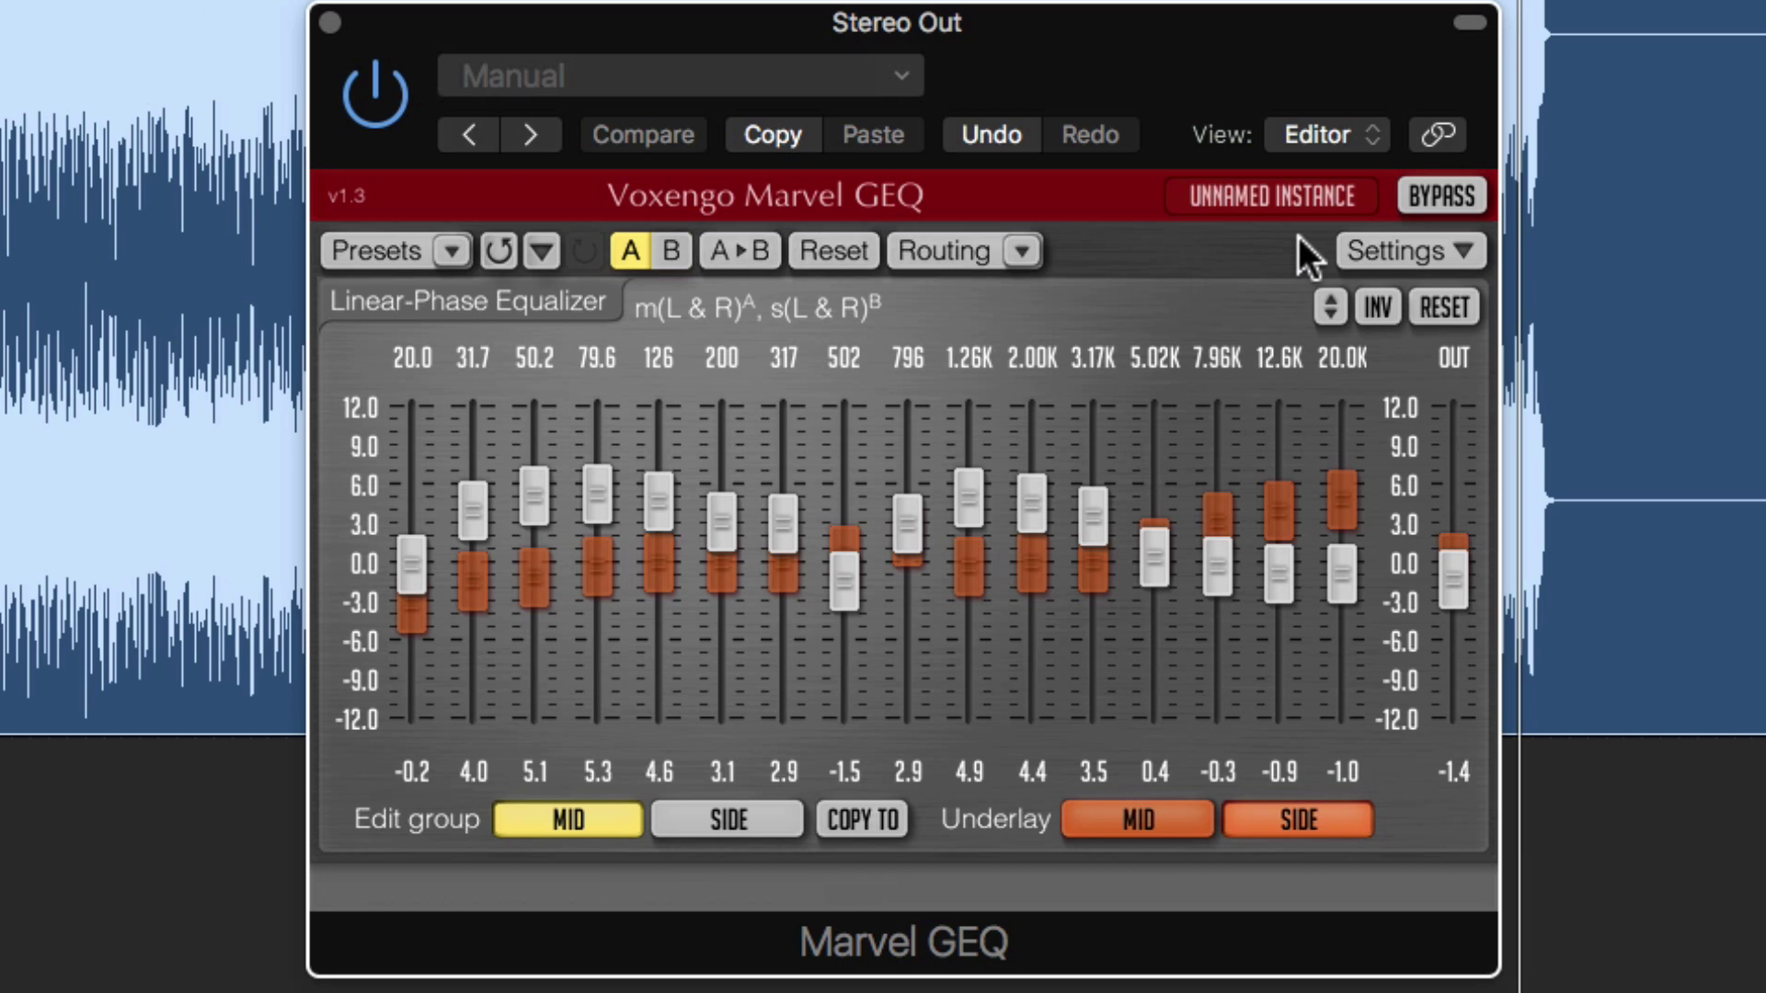
left_click(1433, 202)
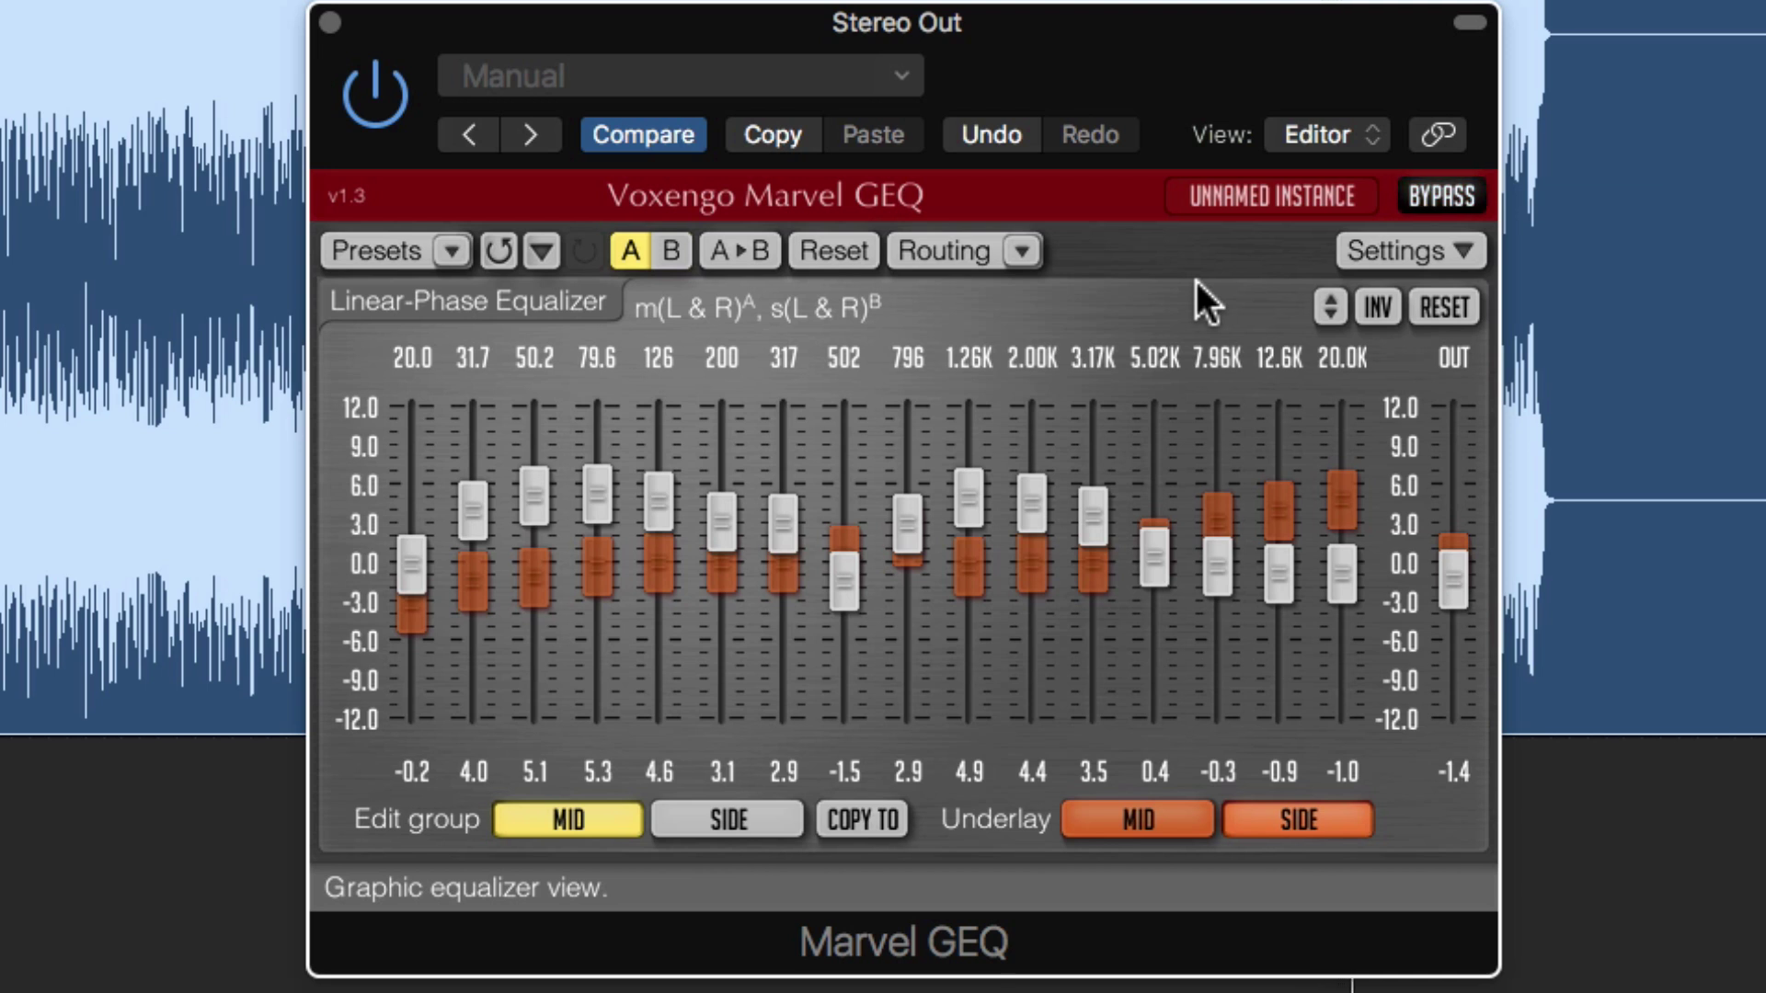
left_click(1433, 193)
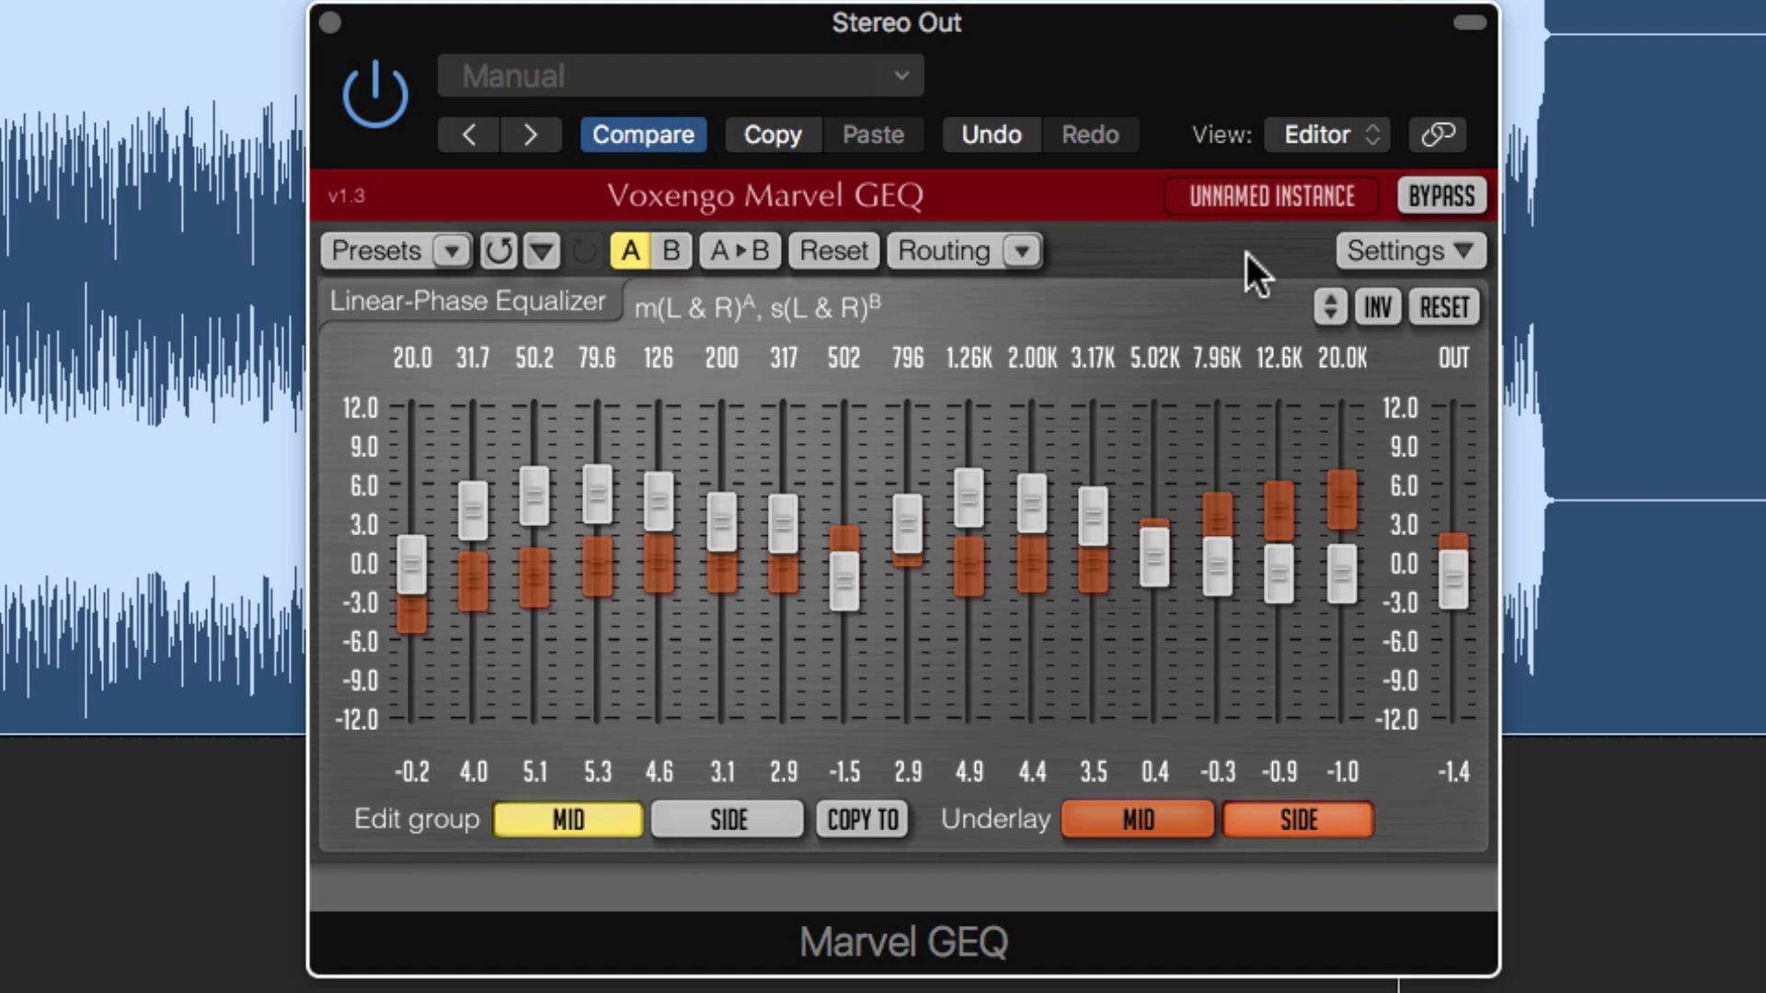
left_click(1459, 181)
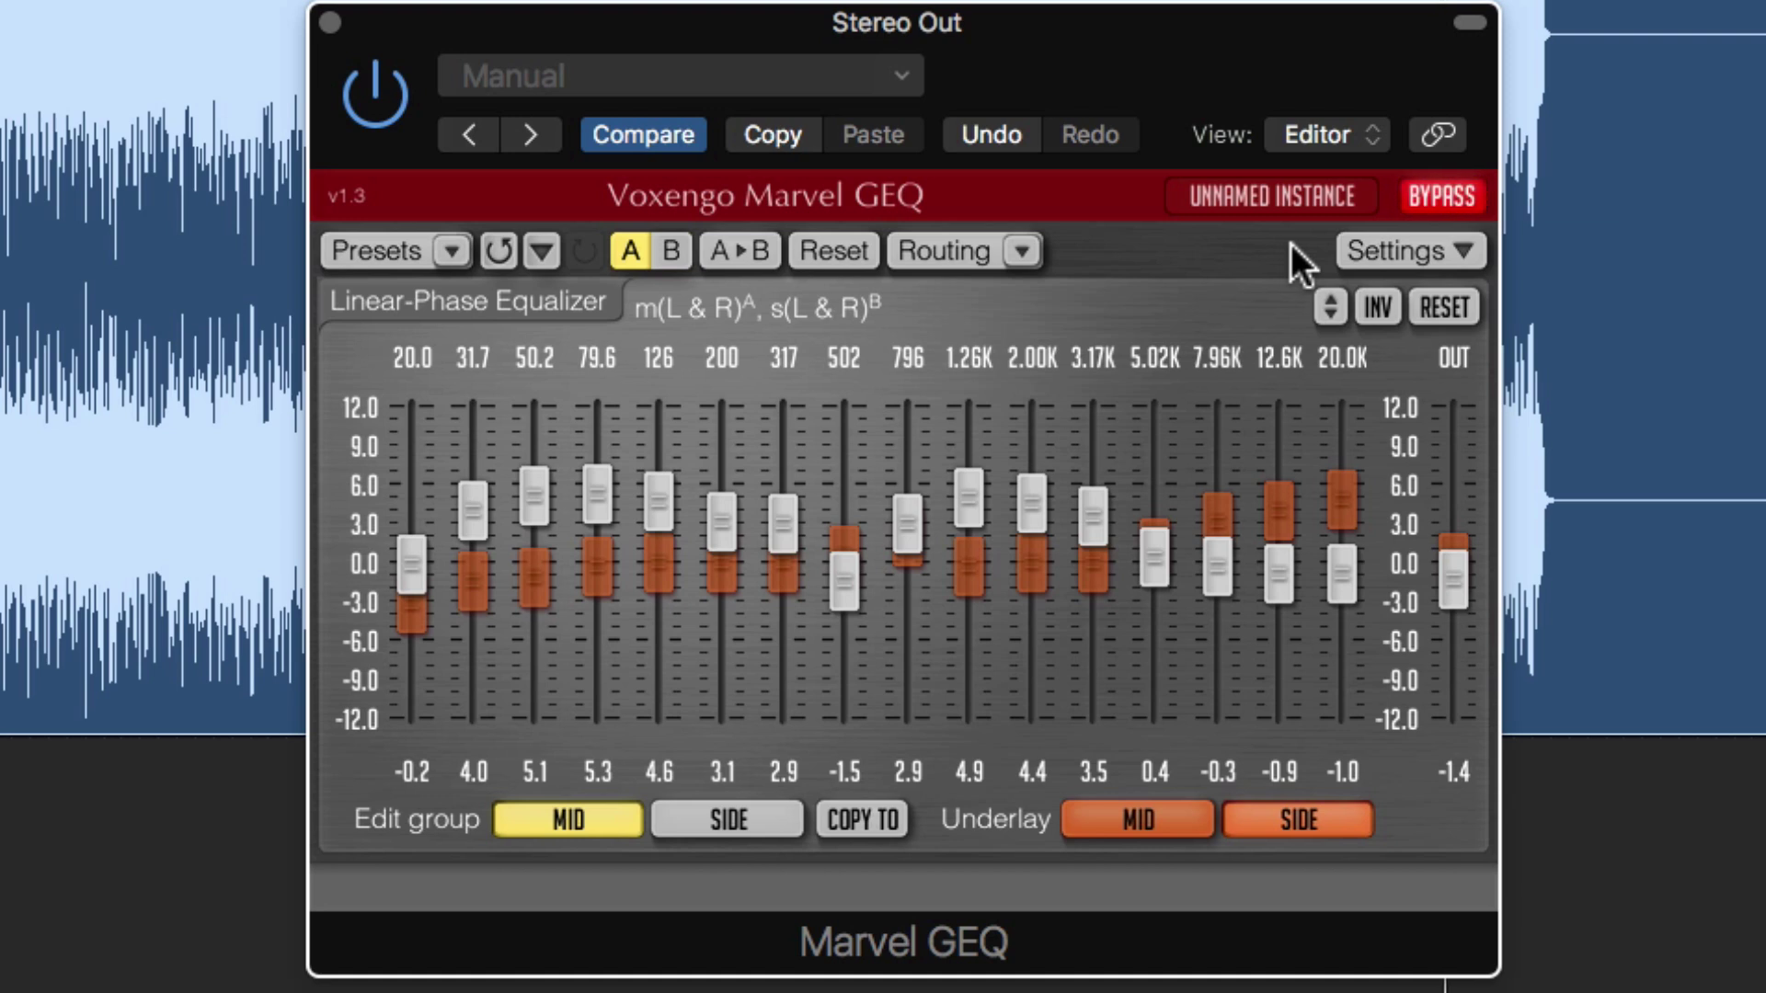
left_click(1428, 198)
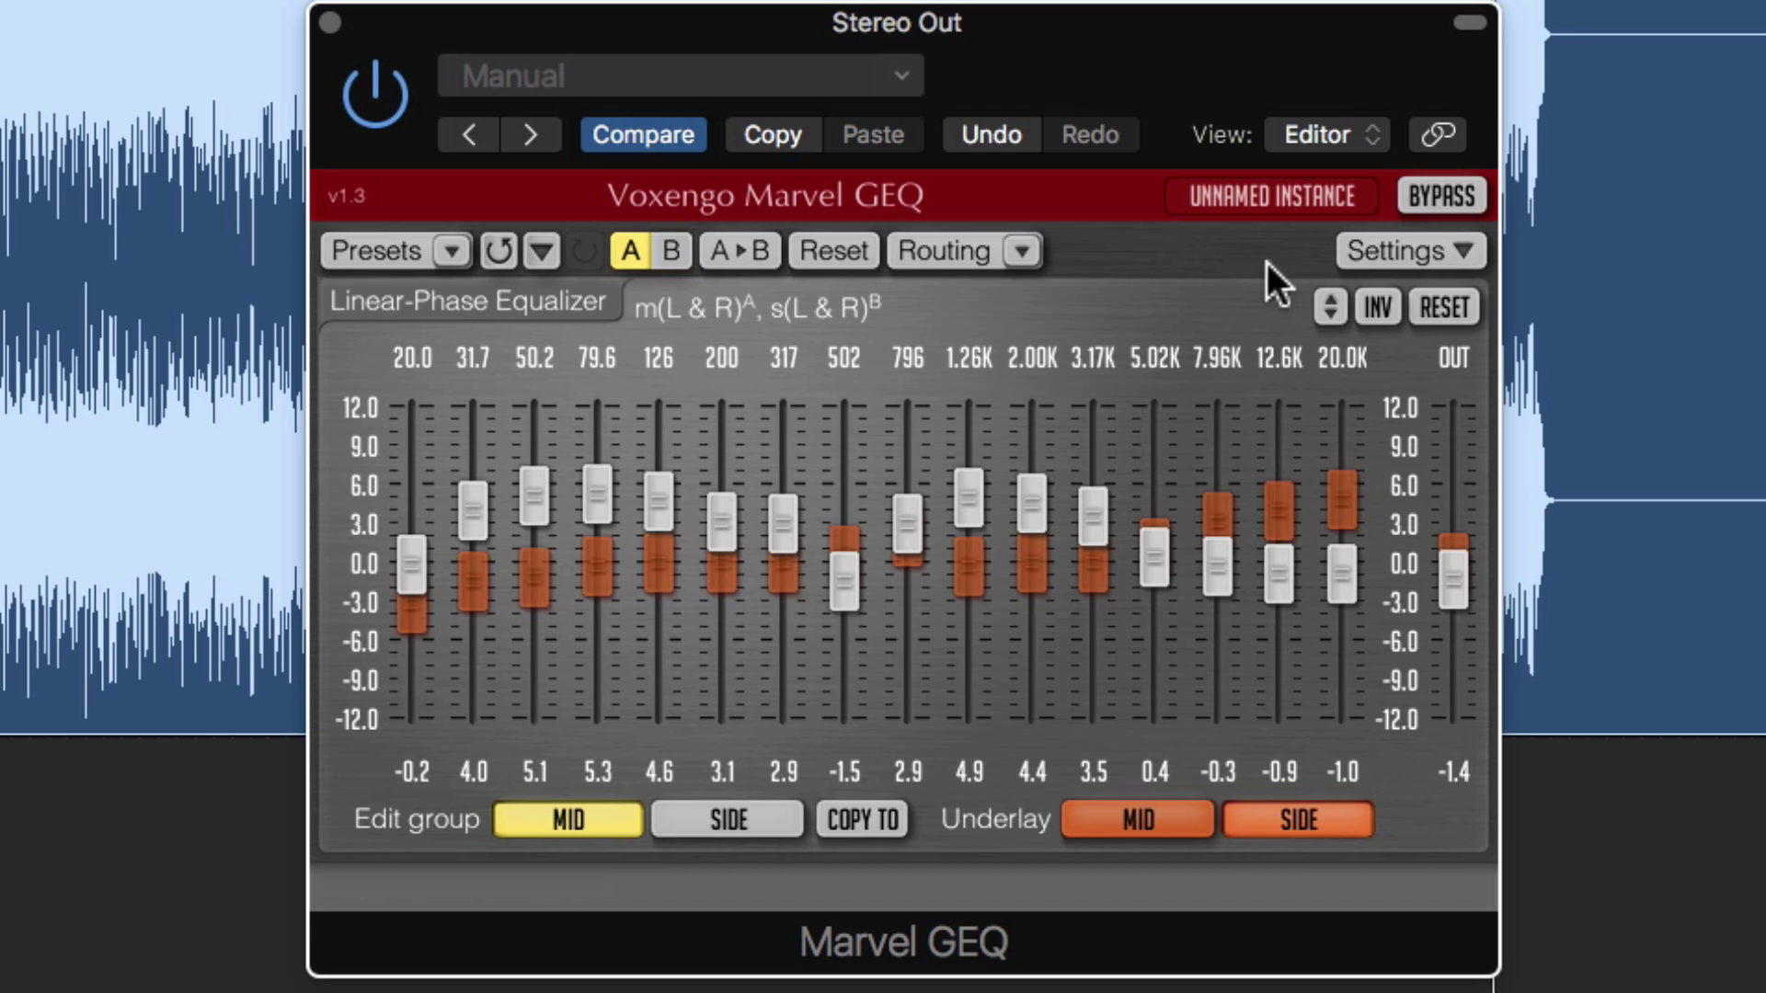
Nudge the output and 7.96K faders slightly upward and set the channel routing to Mid-Side Stereo.
mouse_move(1454, 593)
left_mouse_down()
mouse_move(1454, 651)
mouse_move(1454, 505)
mouse_move(1454, 616)
mouse_move(1454, 516)
mouse_move(1454, 575)
left_mouse_up()
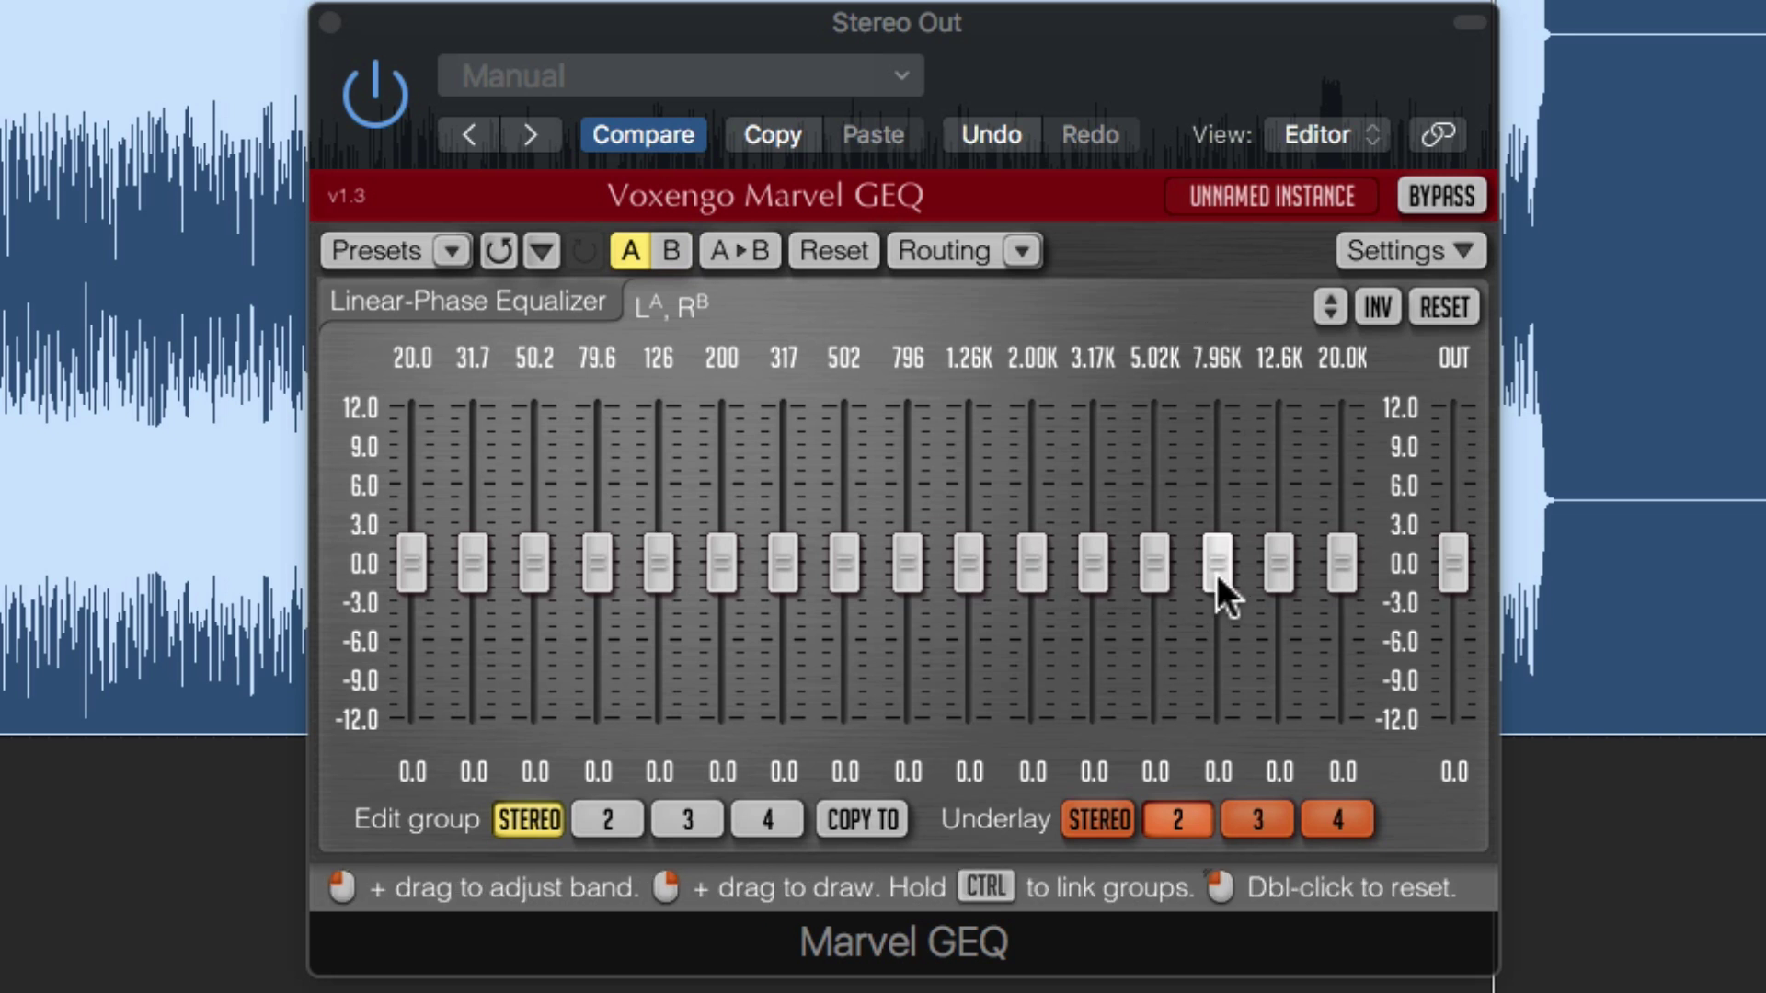
mouse_move(1217, 574)
left_mouse_down()
mouse_move(1217, 483)
mouse_move(1217, 715)
mouse_move(1217, 462)
mouse_move(1217, 629)
mouse_move(1217, 557)
mouse_move(1217, 572)
left_mouse_up()
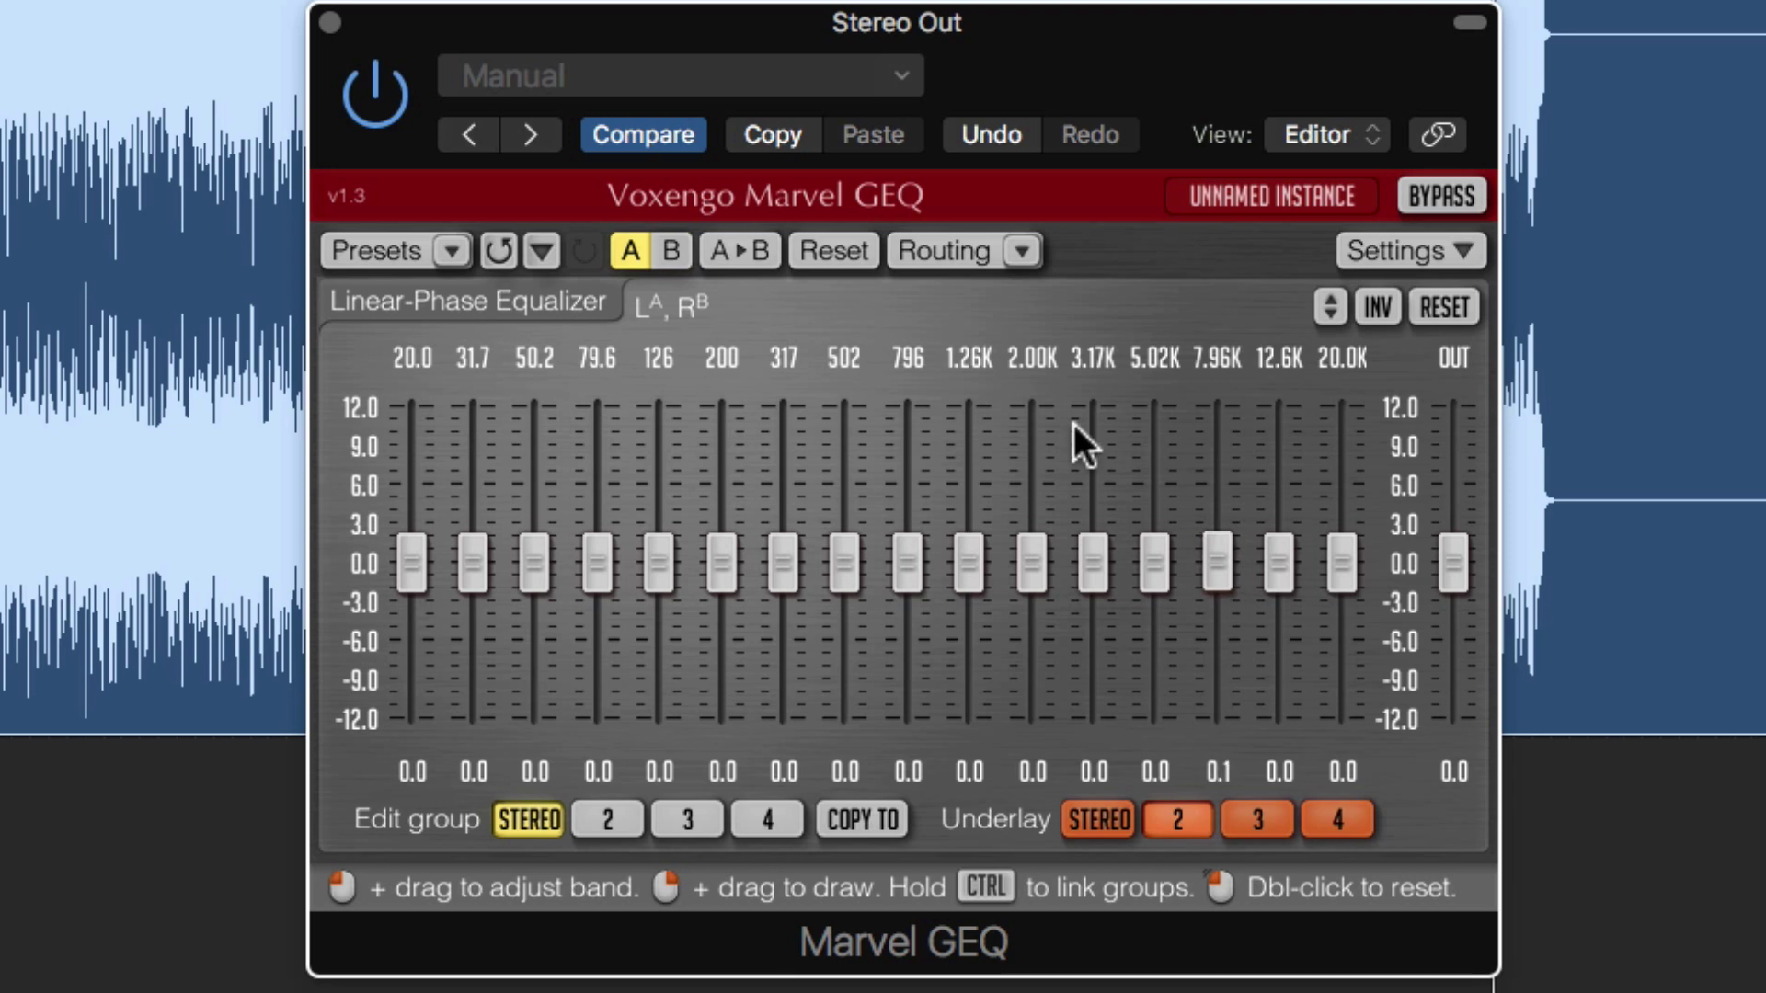
left_click(1021, 251)
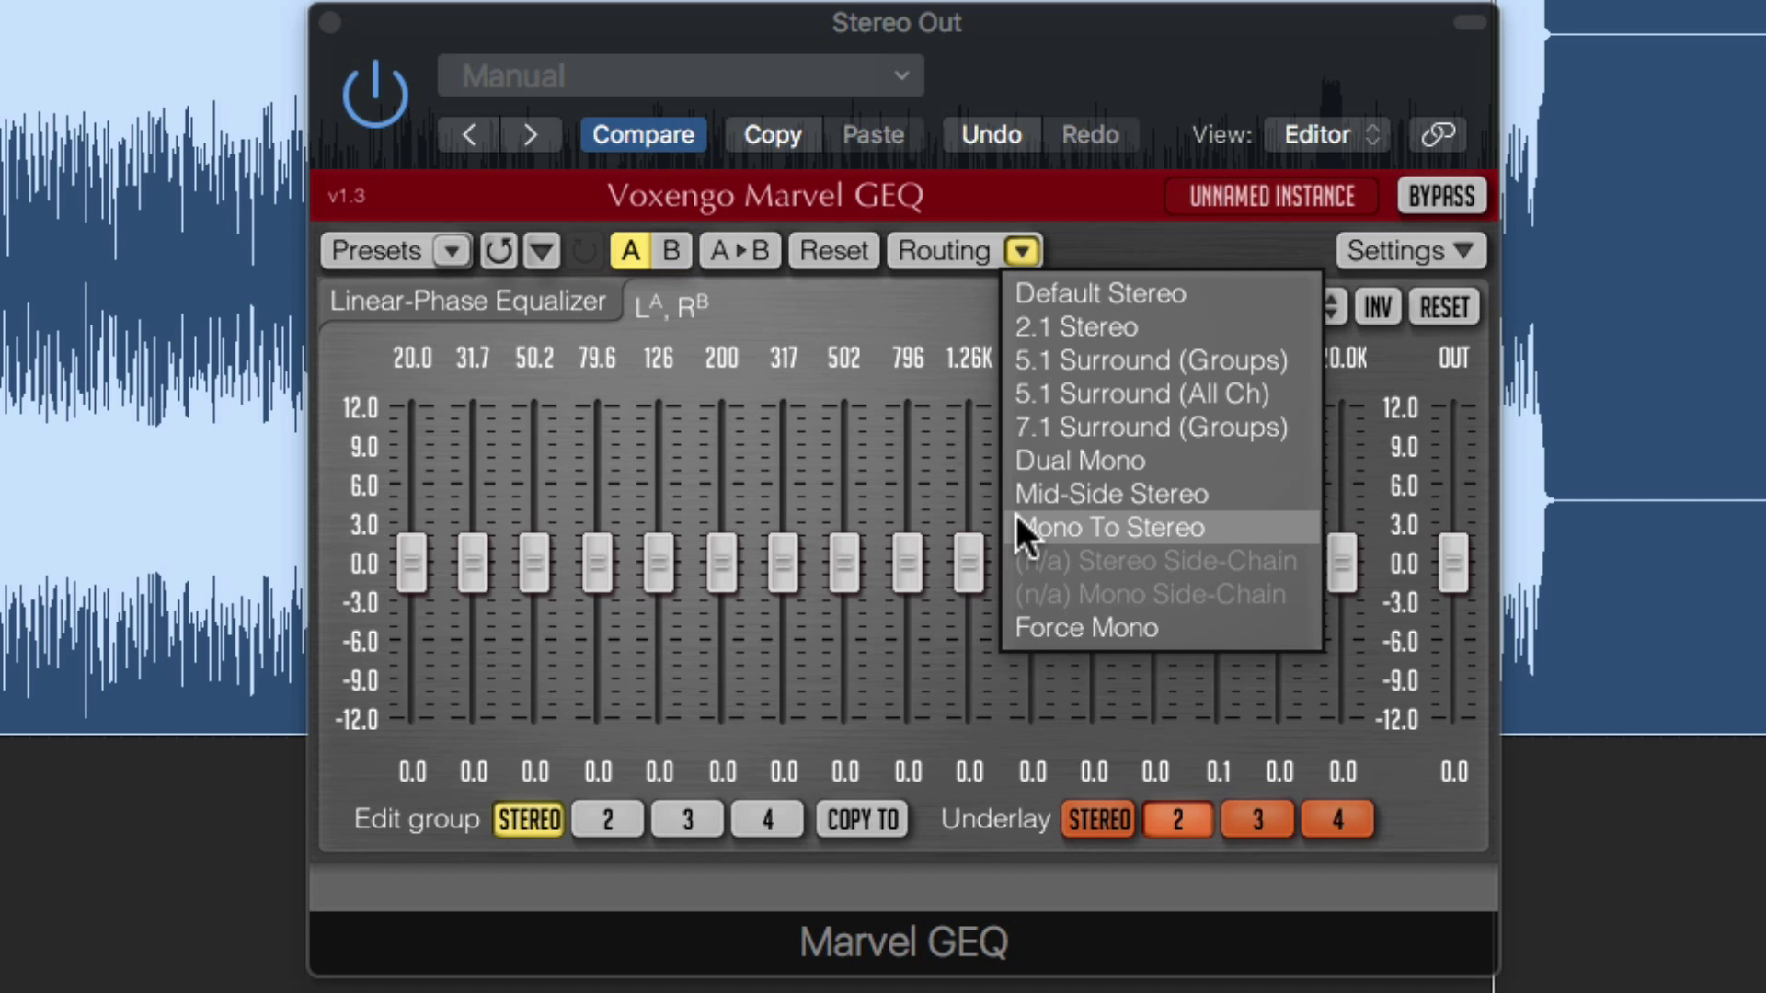
left_click(1263, 494)
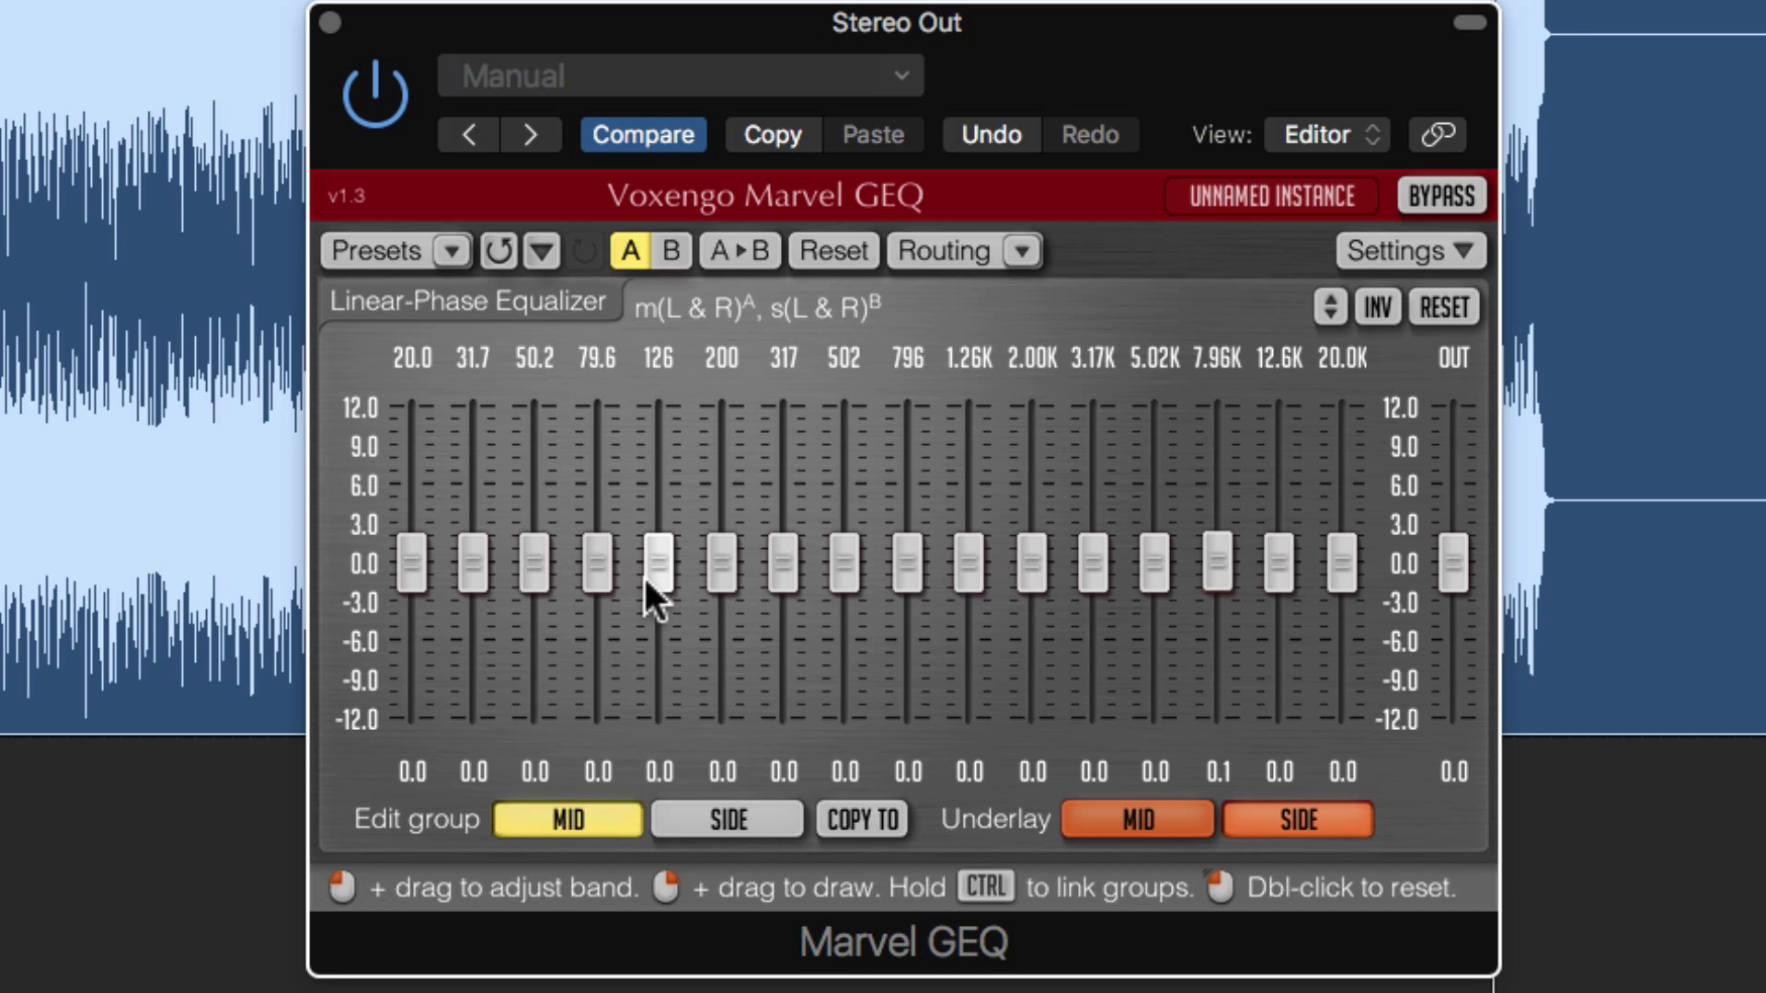
Boost the Mid lows: 31.7 to 3.1 dB, 50.2 to 3.6, 79.6 to 3.8, 126 to 2.3 and 200 to 0.9.
mouse_move(532, 567)
left_mouse_down()
mouse_move(522, 528)
mouse_move(474, 529)
mouse_move(555, 552)
mouse_move(658, 532)
mouse_move(617, 522)
mouse_move(722, 556)
mouse_move(711, 541)
left_mouse_up()
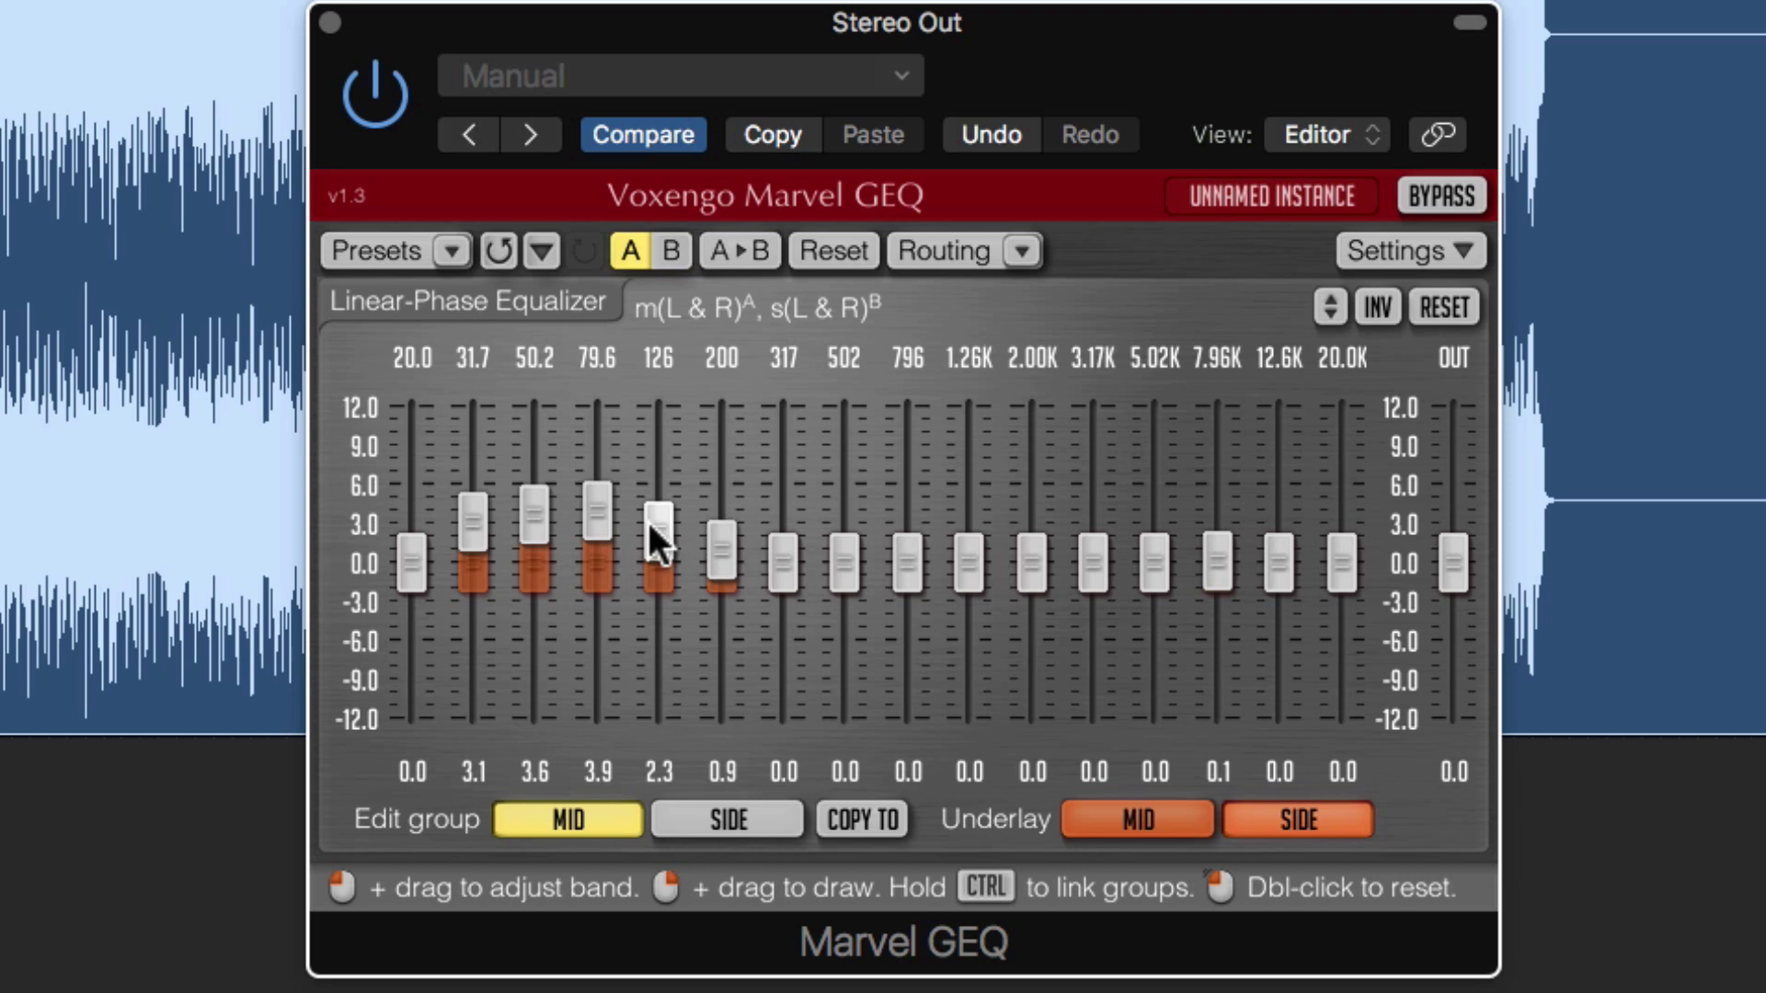
mouse_move(598, 511)
left_mouse_down()
mouse_move(597, 405)
mouse_move(597, 513)
left_mouse_up()
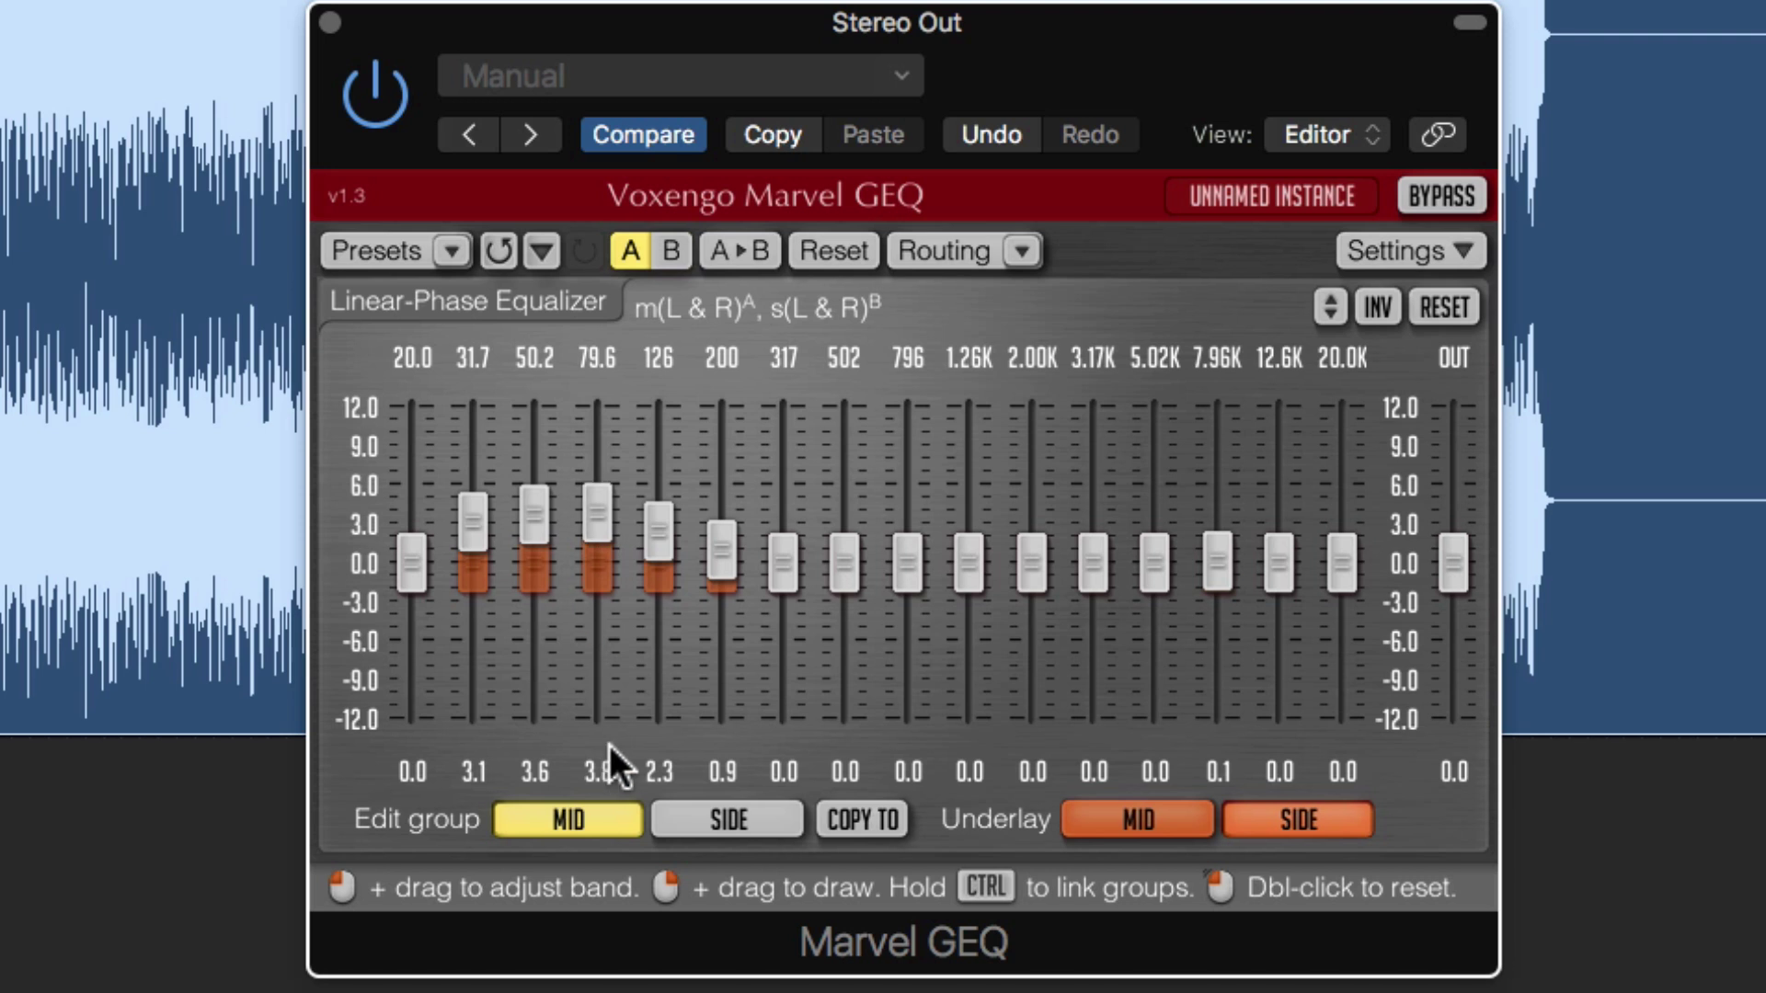
Boost the Side highs: 3.17K to 1.0 dB, 5.02K to 2.6, 7.96K to 3.4, 12.6K to 4.4 and 20.0K to 6.9.
left_click(703, 811)
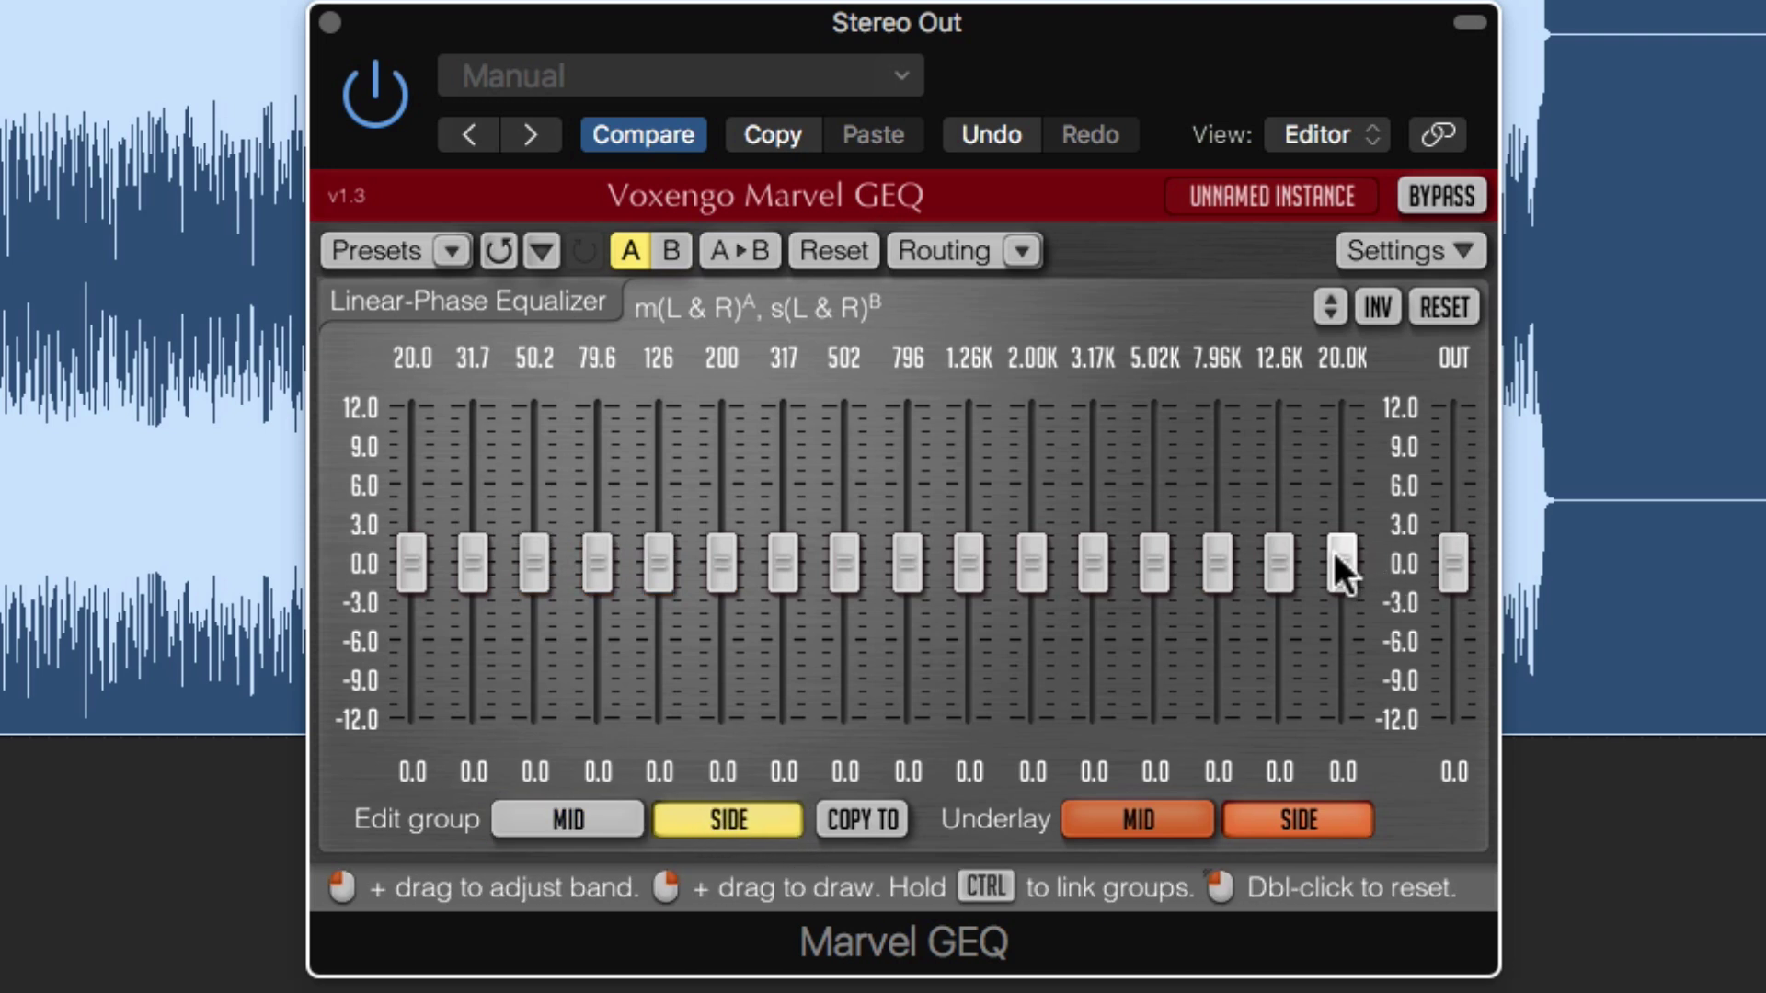
left_click_drag(1336, 563, 1342, 476)
left_click_drag(1289, 540, 1289, 482)
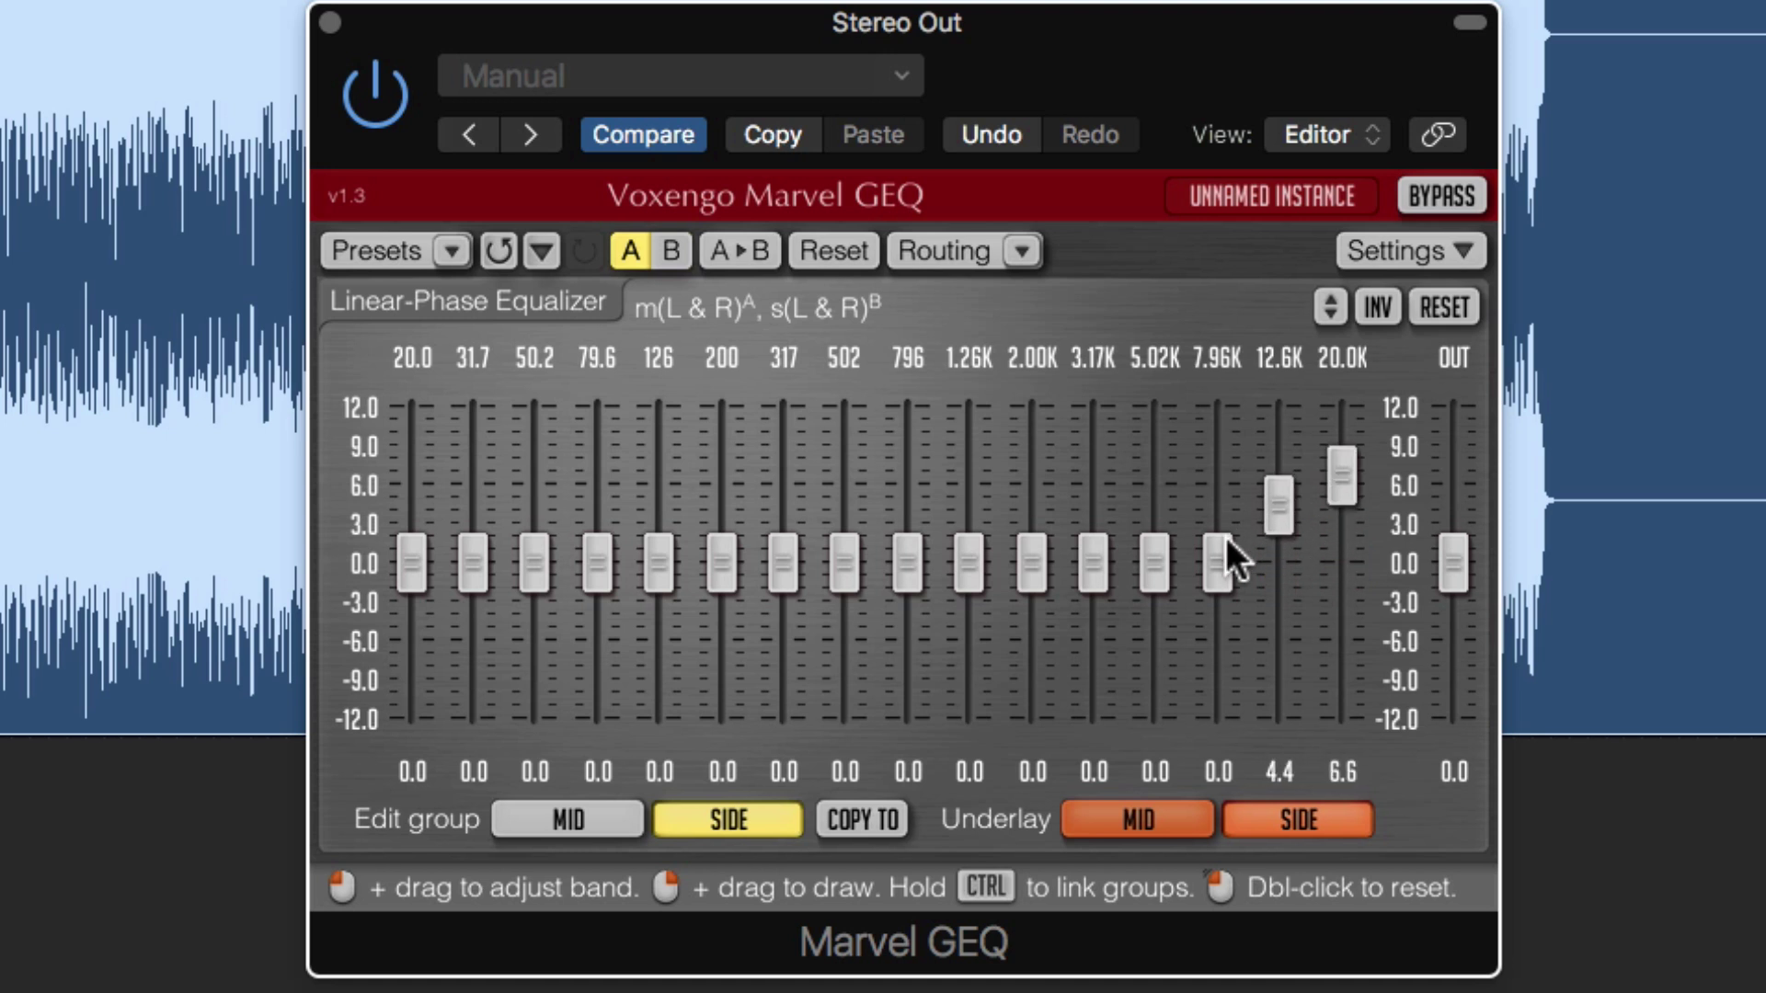
mouse_move(1224, 550)
left_mouse_down()
mouse_move(1223, 517)
mouse_move(1154, 511)
left_mouse_up()
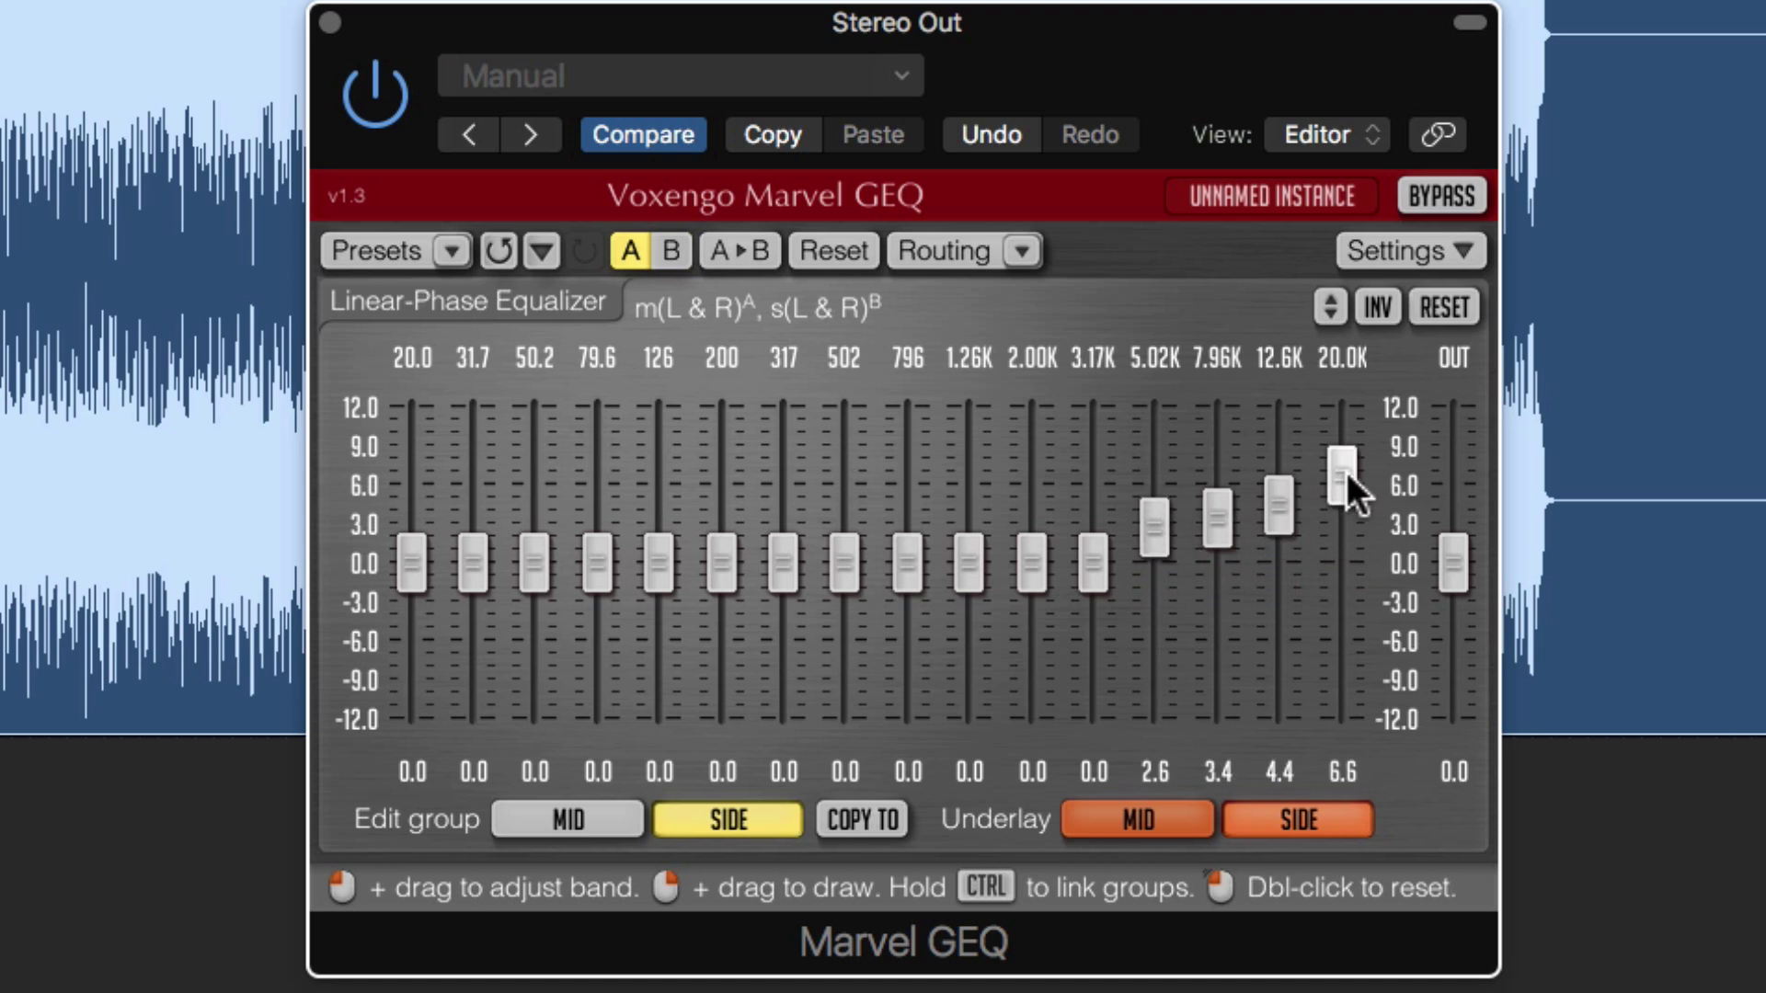
left_click_drag(1346, 472, 1346, 468)
left_click_drag(1092, 563, 1092, 550)
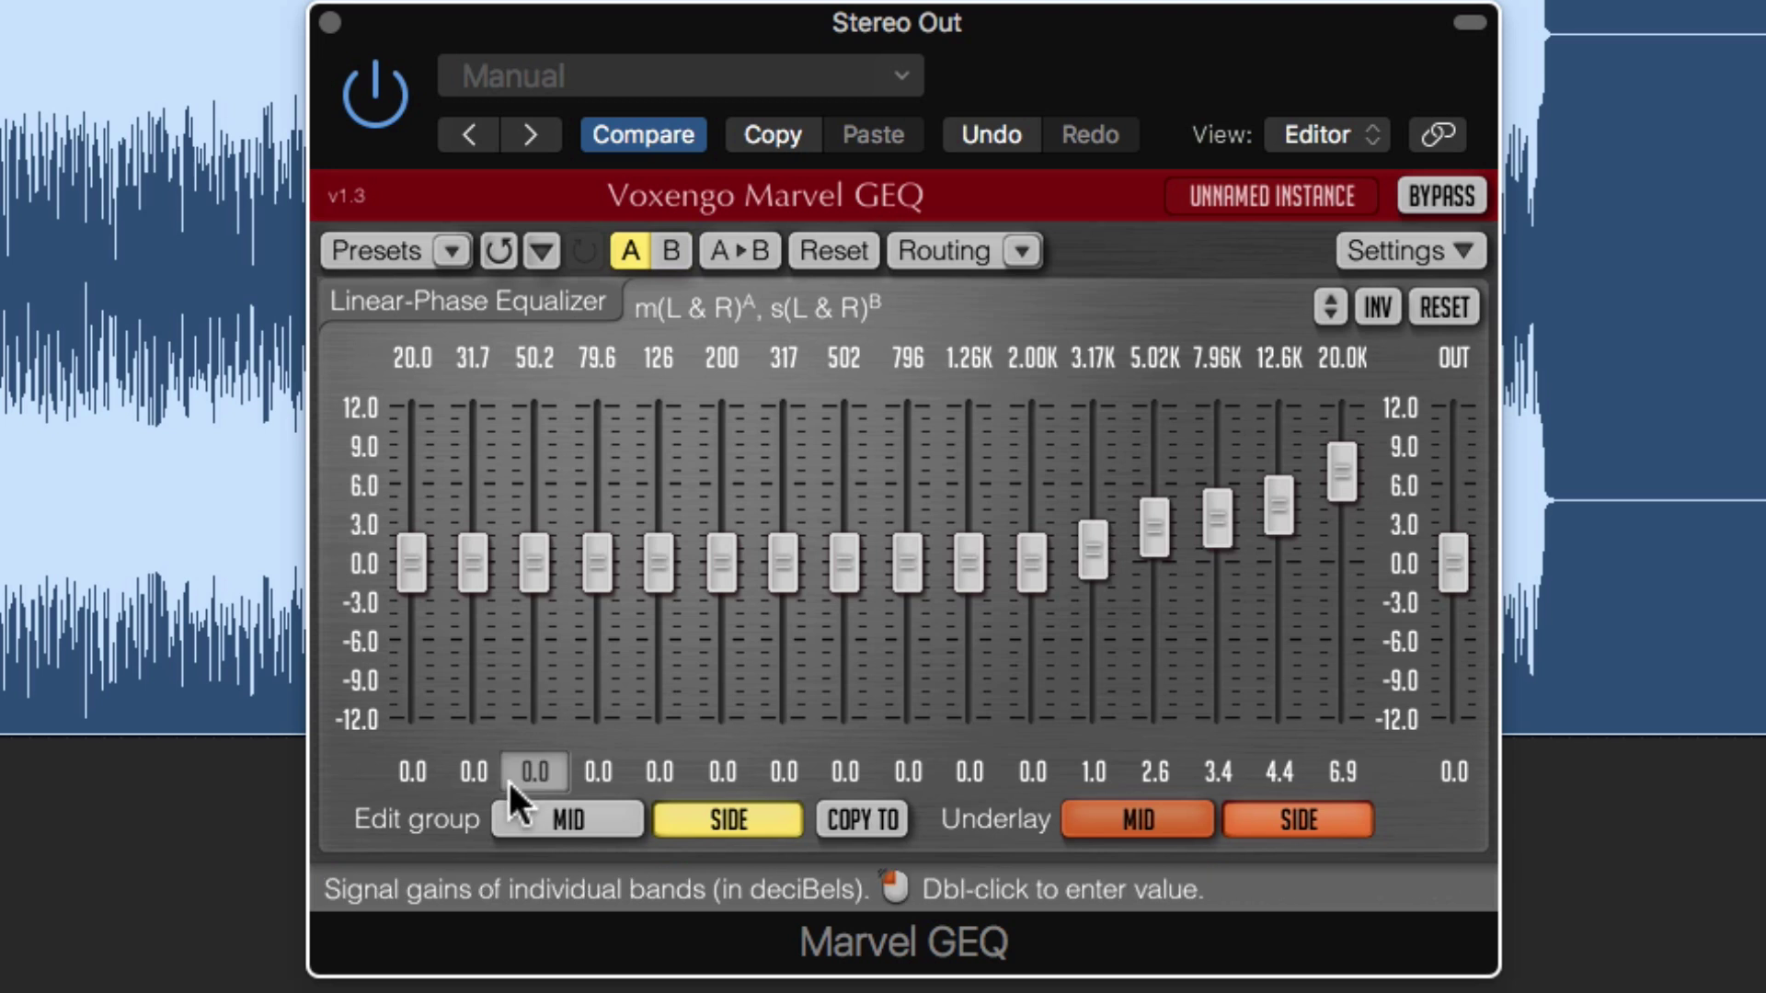
Switch the edit group between Mid and Side to compare their curves, ending on Mid.
left_click(562, 814)
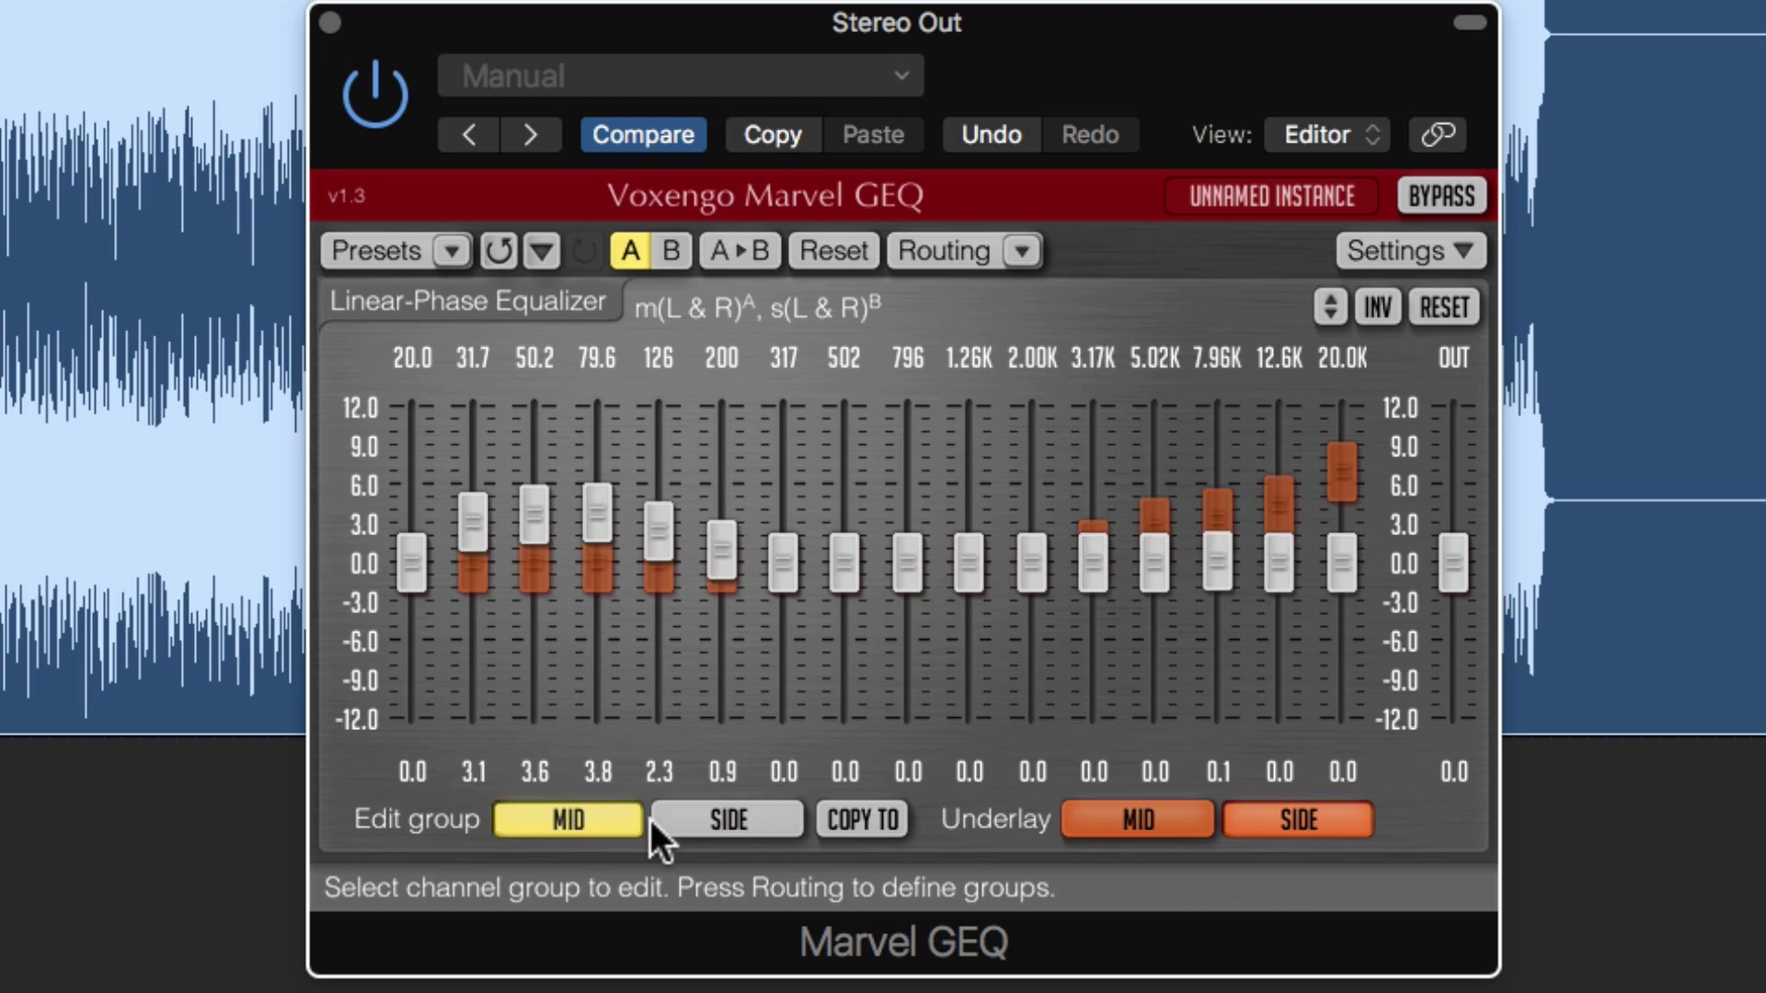
left_click(693, 819)
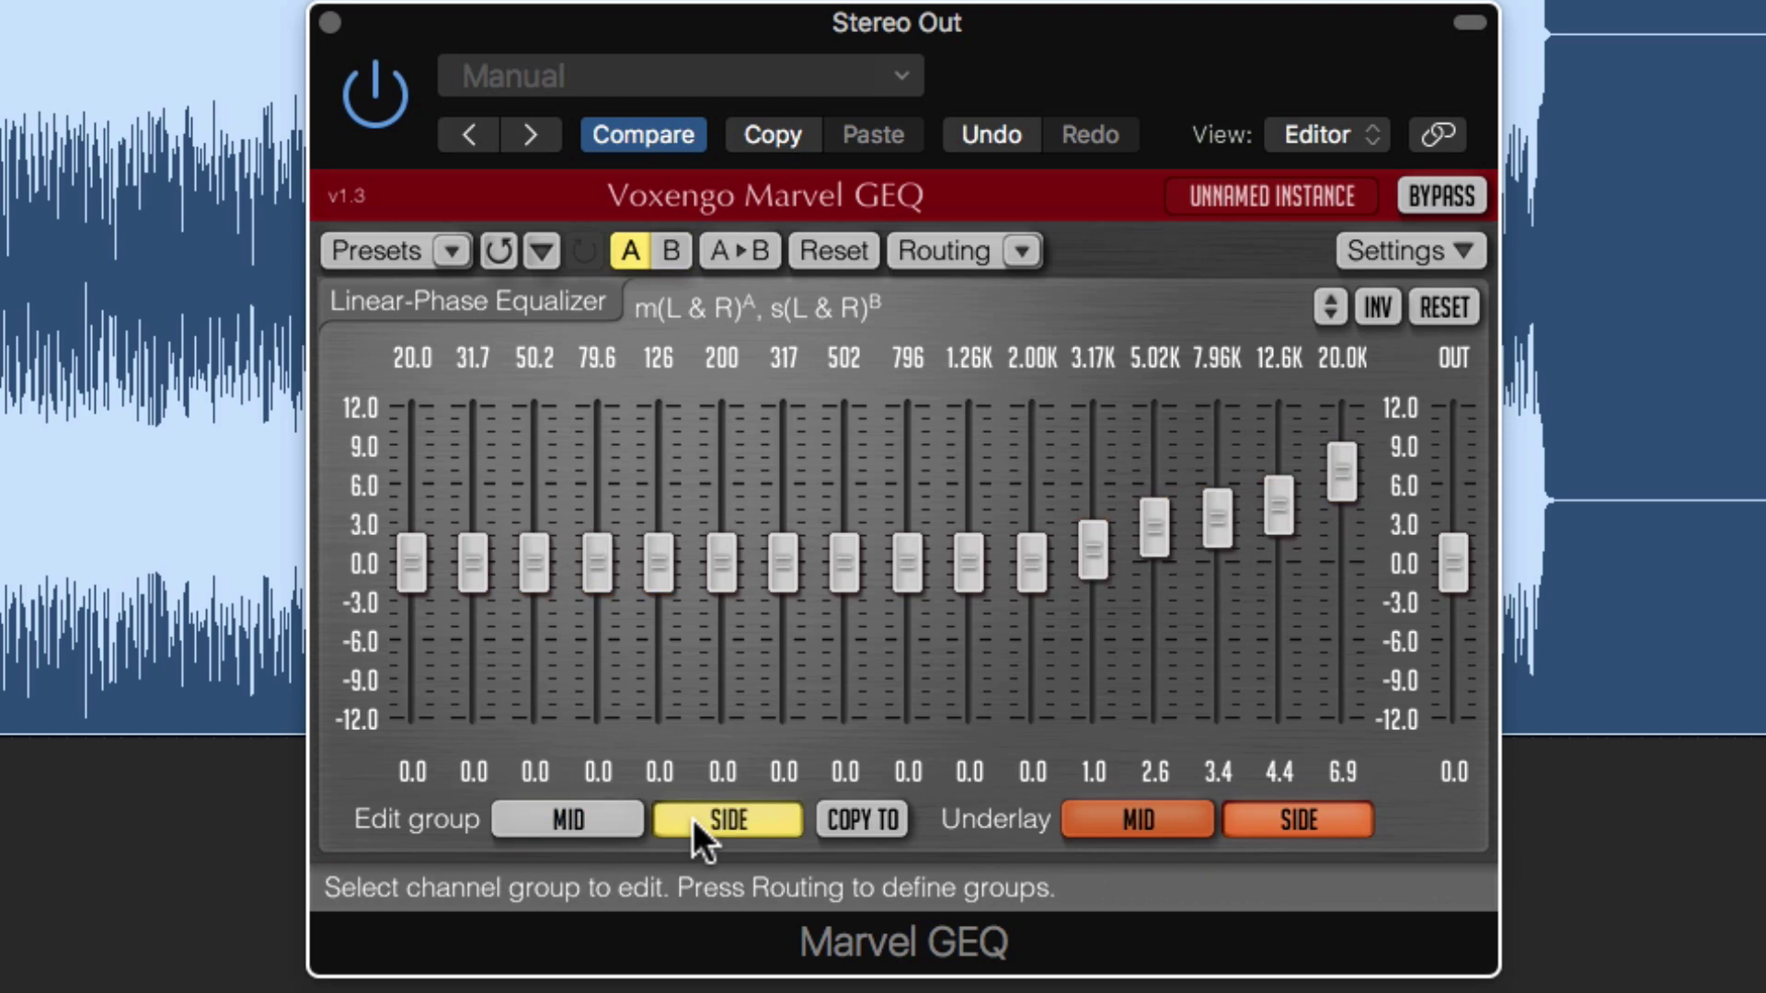
left_click(601, 819)
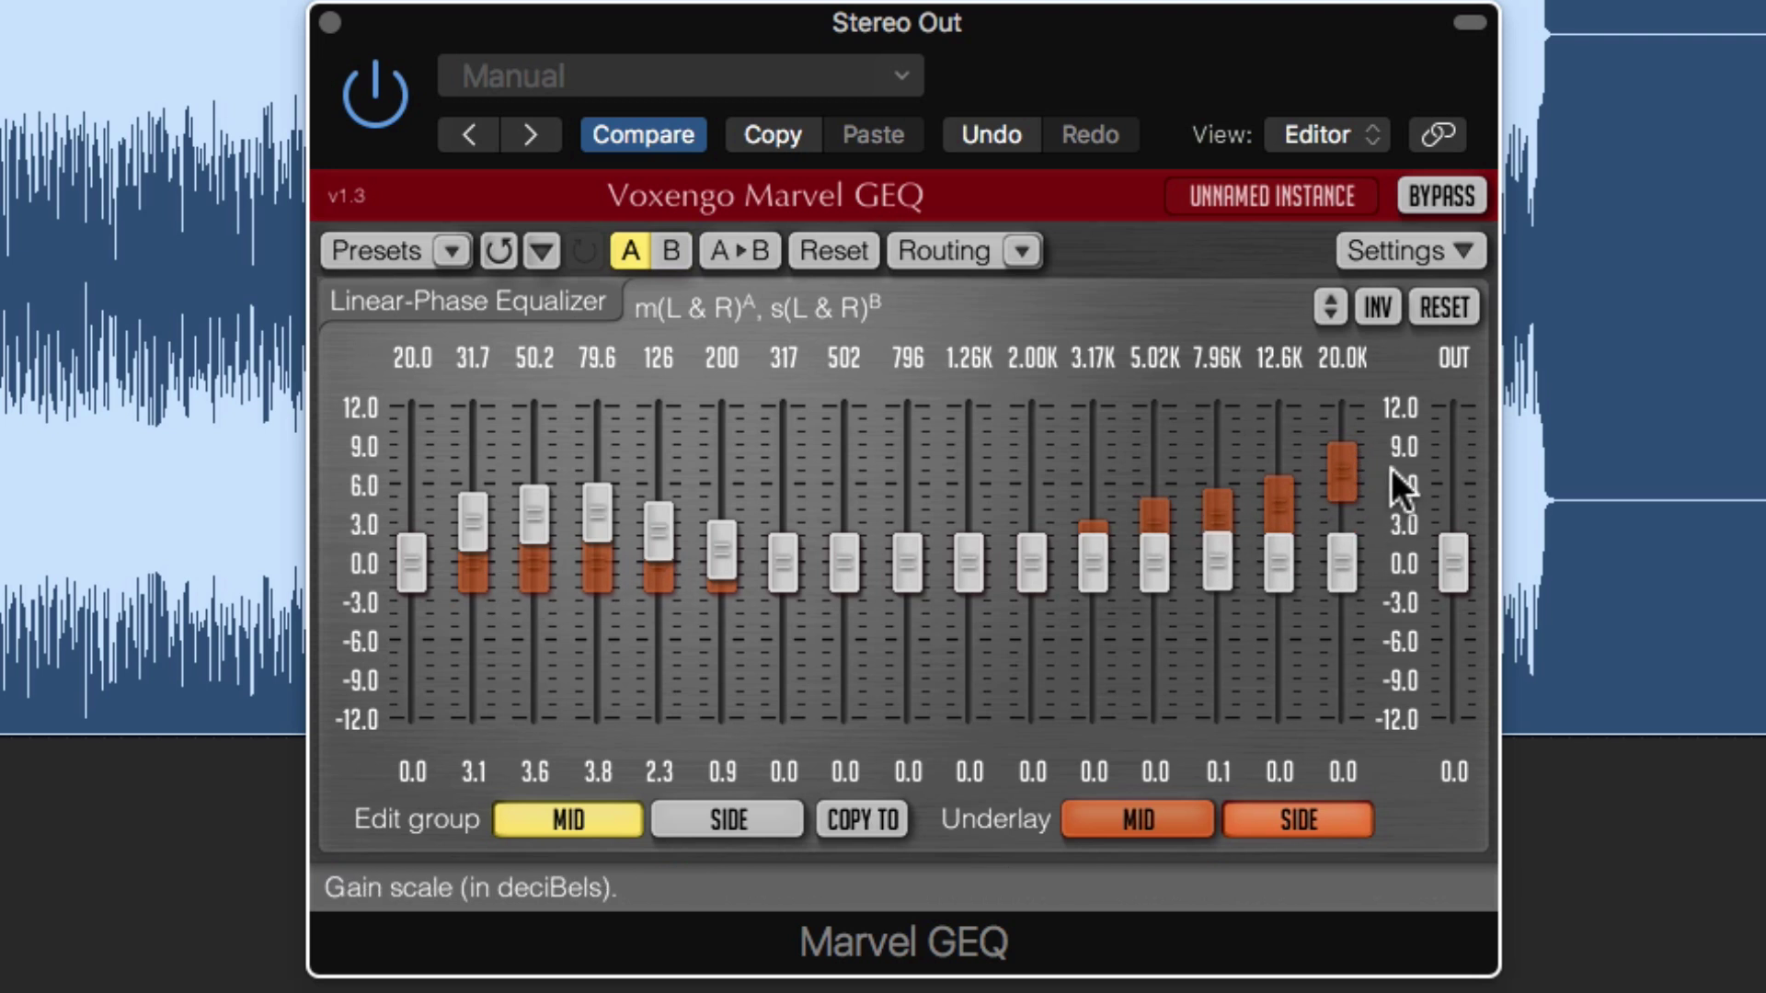
Alternate the underlay between Mid and Side for both edit groups, ending on the Mid group with the Side underlay.
left_click(1157, 826)
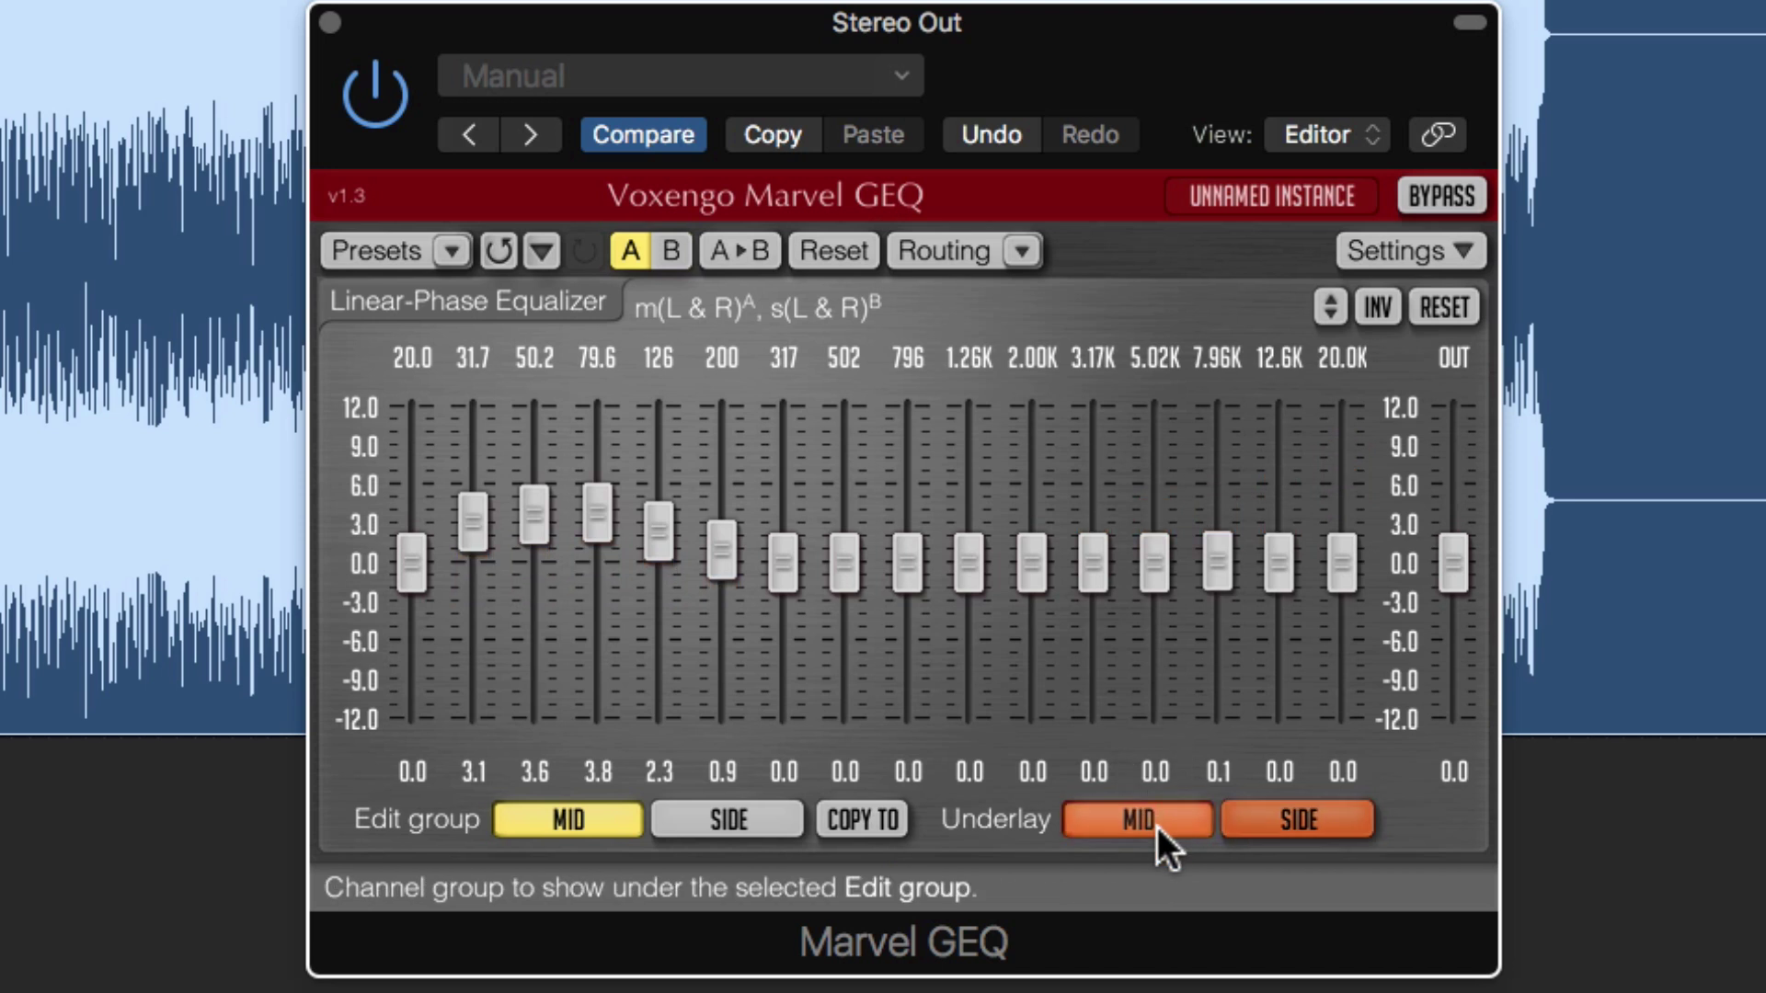
left_click(1288, 836)
left_click(1201, 825)
left_click(765, 818)
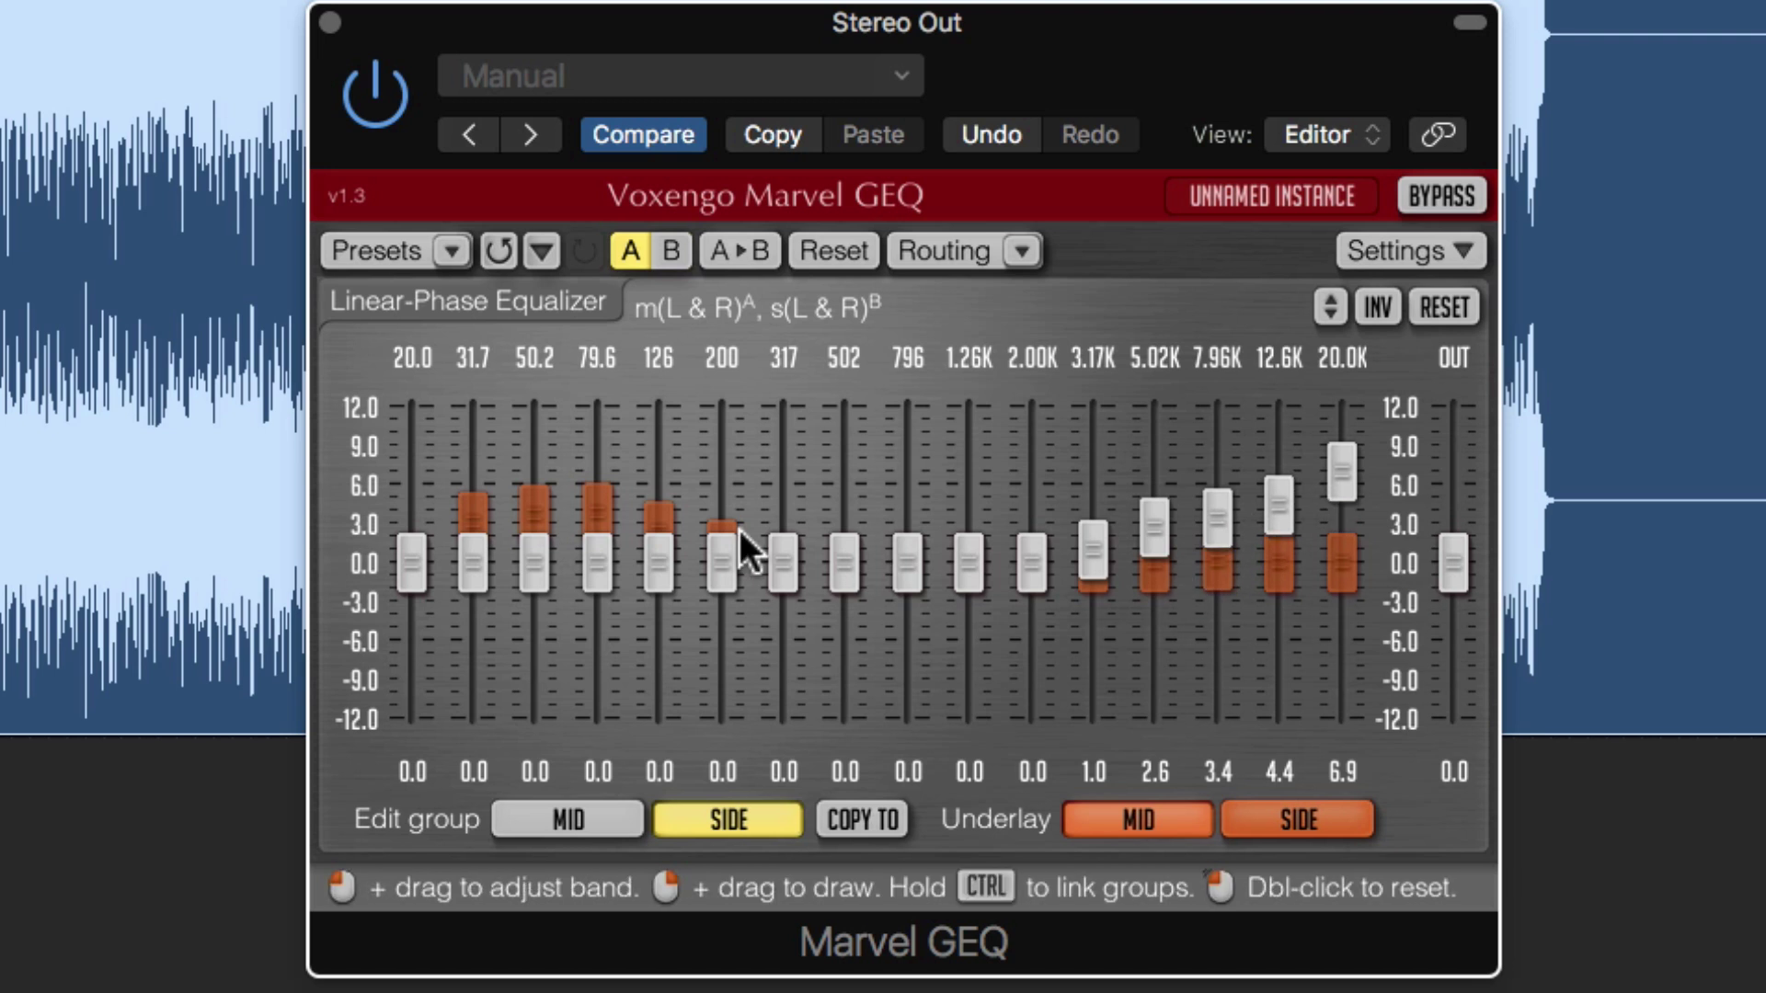
left_click(581, 829)
left_click(1294, 814)
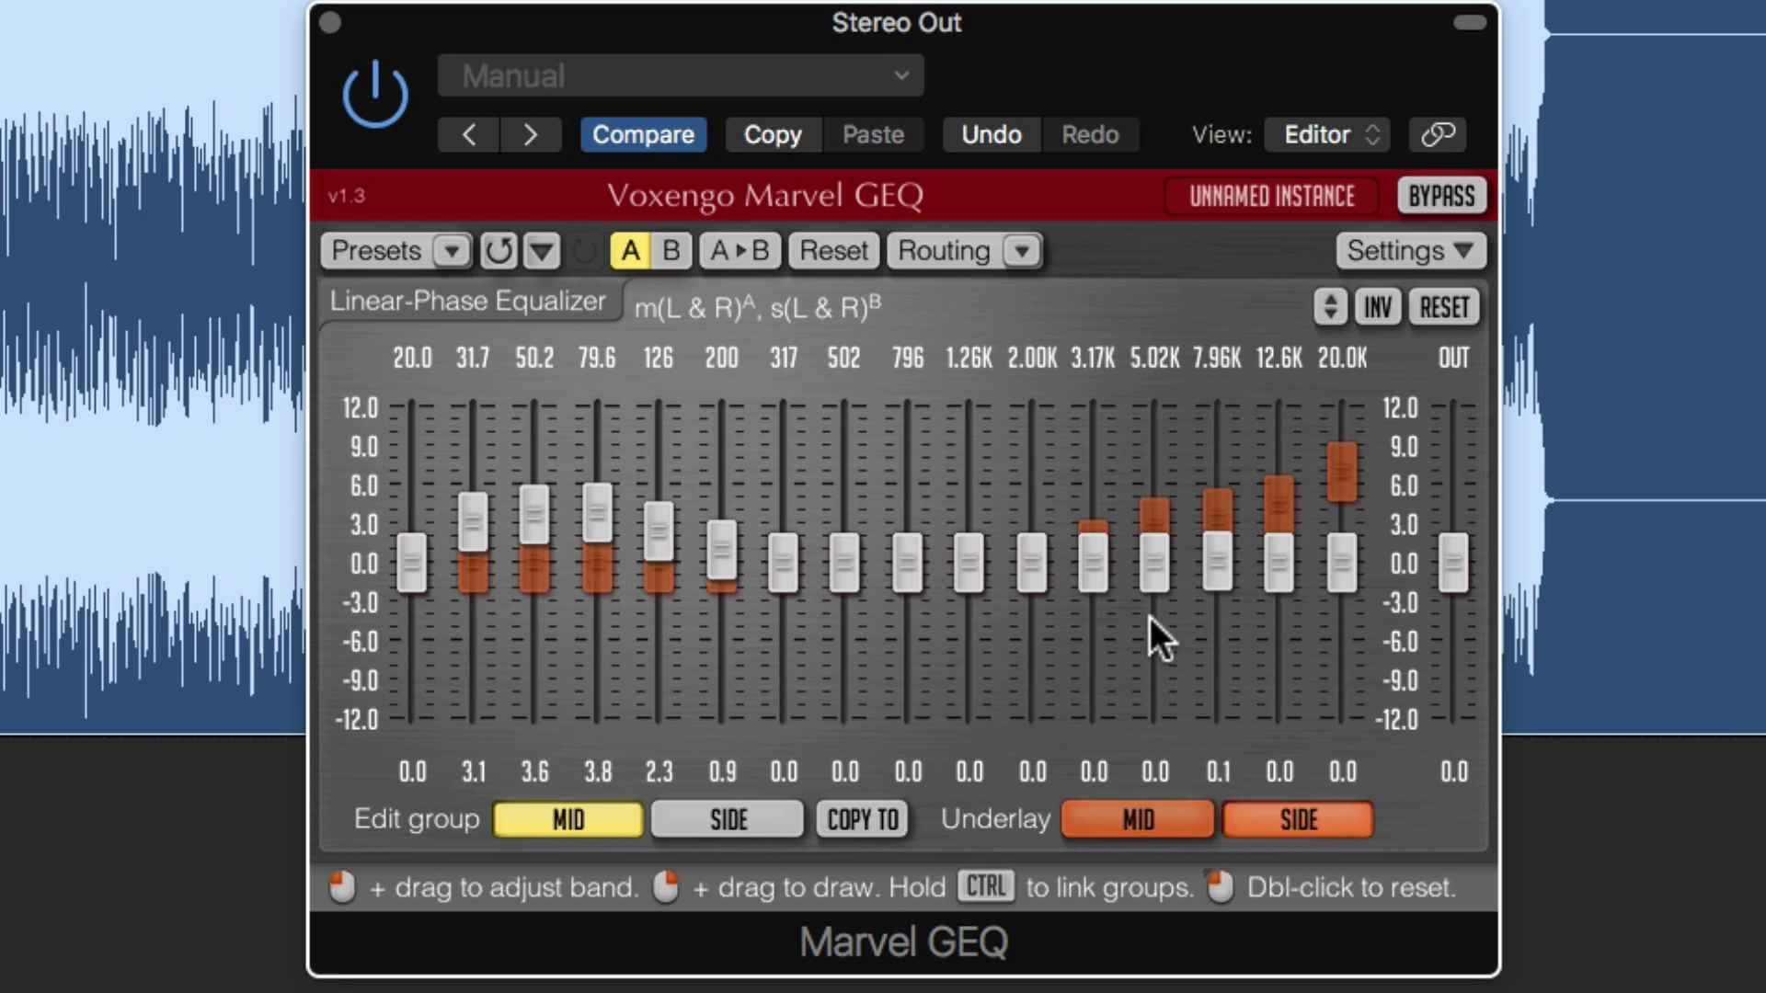
Try an extreme boost on the Mid 2.00K band, reset the band, and set it to about 2.2 dB.
left_click_drag(1022, 555, 1022, 434)
double_click(1021, 434)
left_click_drag(1029, 565, 1030, 529)
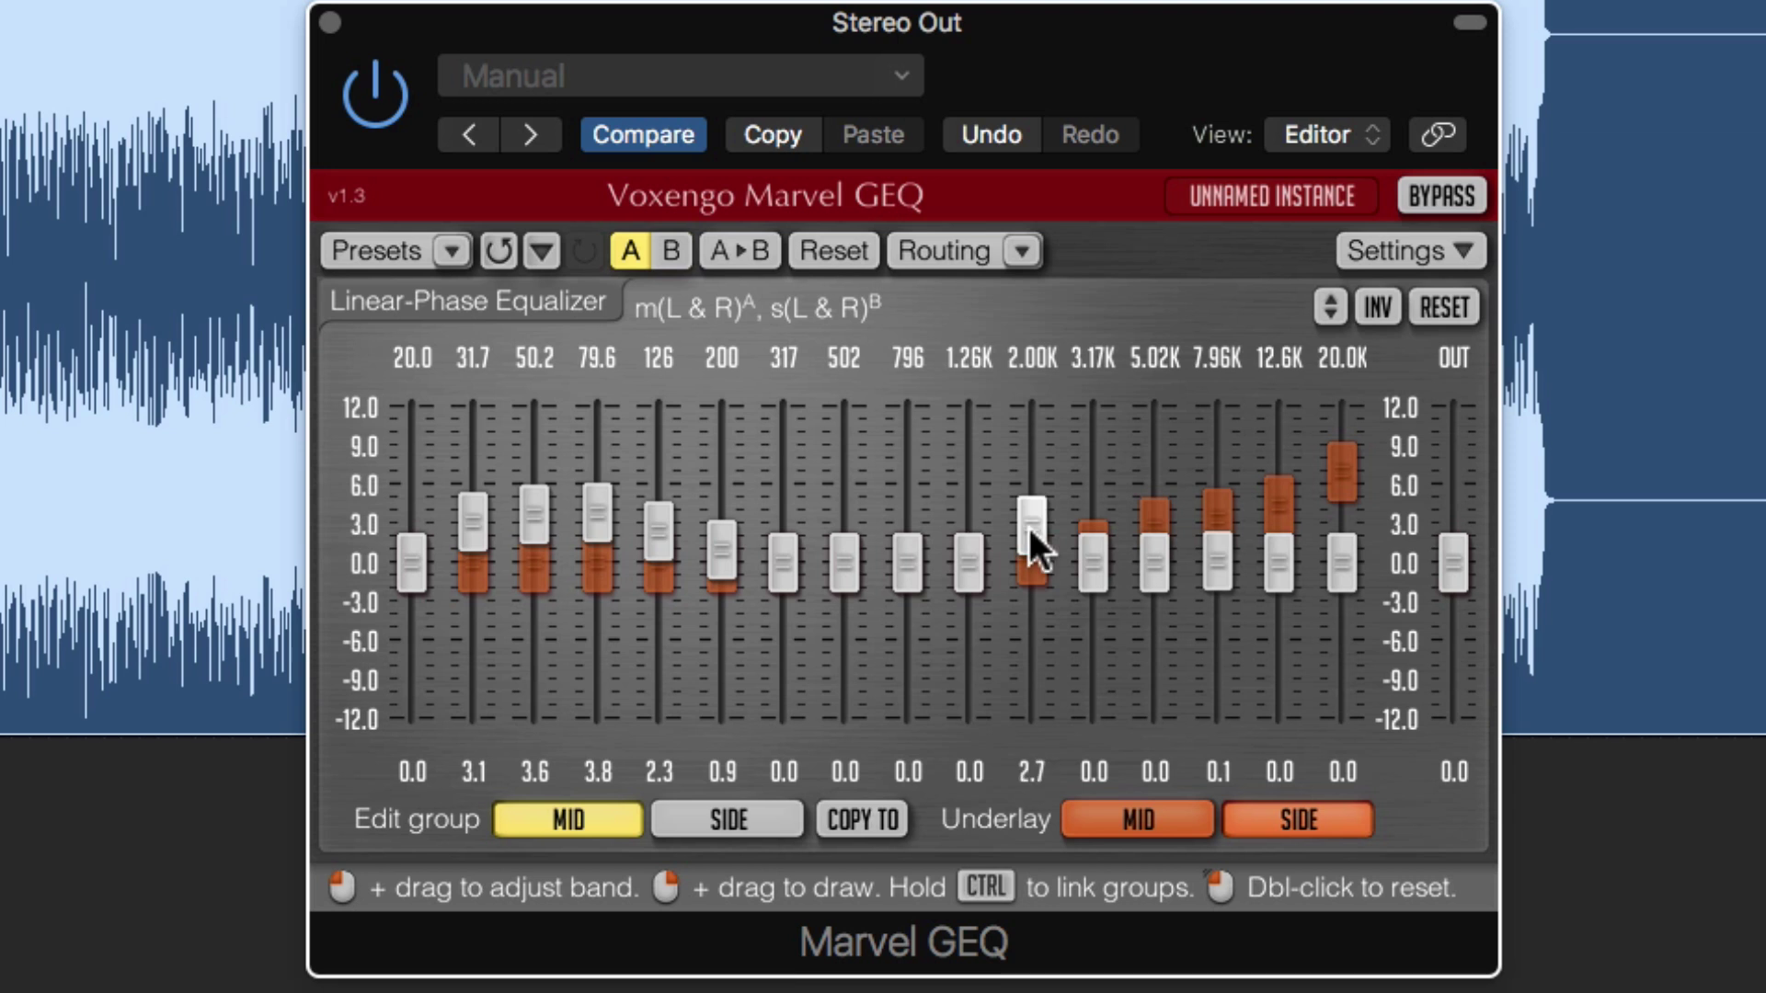
mouse_move(1029, 528)
left_mouse_down()
mouse_move(1029, 469)
mouse_move(1029, 575)
mouse_move(1029, 533)
left_mouse_up()
Lower the Mid 502 band to about -0.9 dB and draw a wavy freehand curve across all Mid bands.
mouse_move(859, 599)
left_mouse_down()
mouse_move(852, 484)
mouse_move(848, 623)
mouse_move(853, 571)
left_mouse_up()
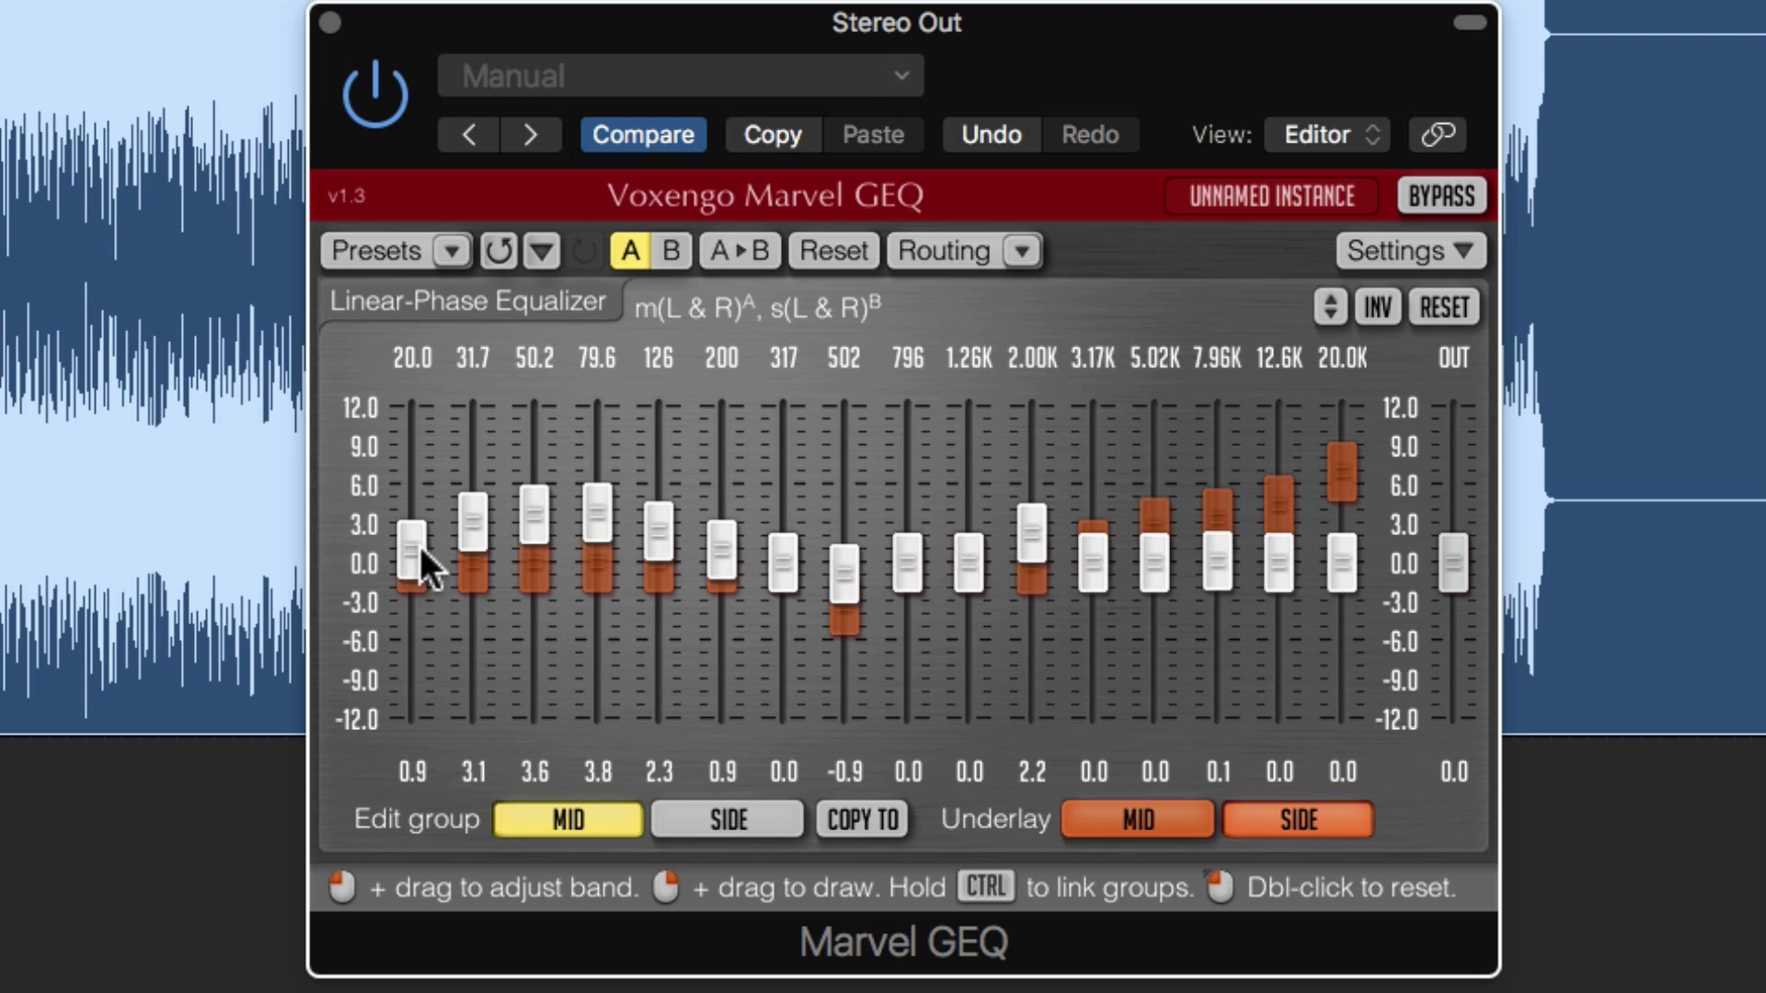
mouse_move(420, 547)
left_mouse_down()
mouse_move(756, 611)
mouse_move(1130, 460)
mouse_move(1390, 552)
left_mouse_up()
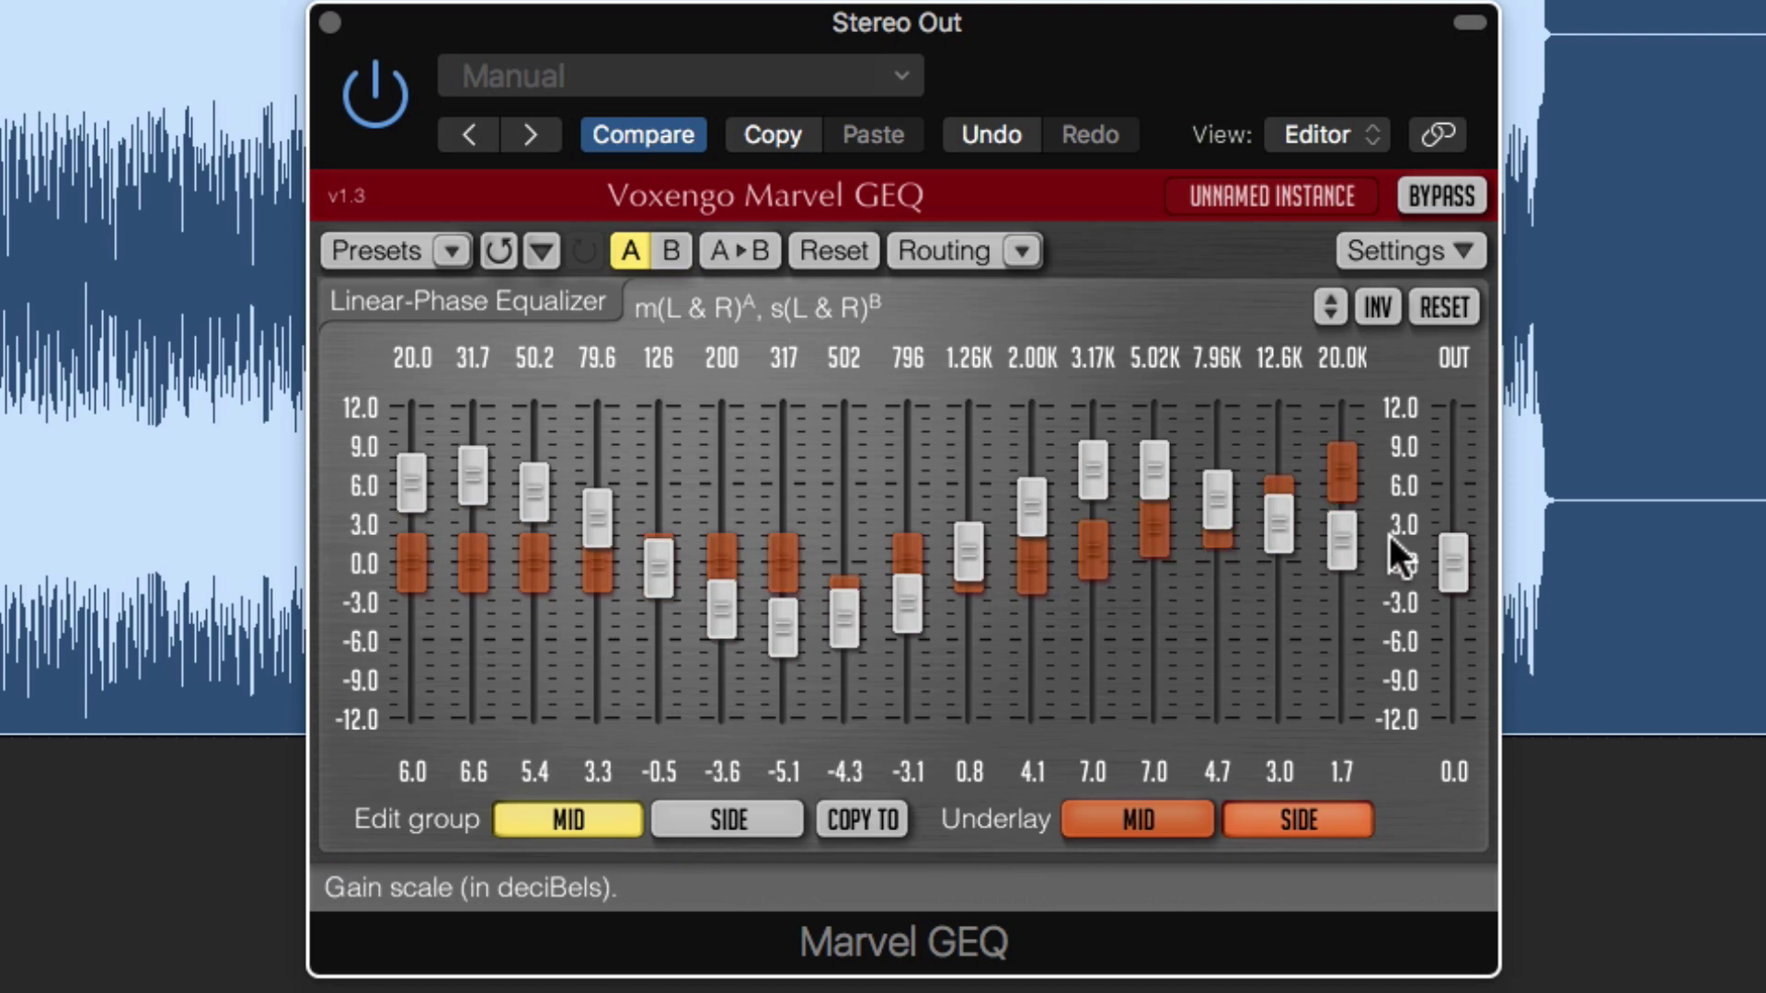
Reset the equalizer to its default state and set the channel routing to Mid-Side Stereo.
left_click(831, 248)
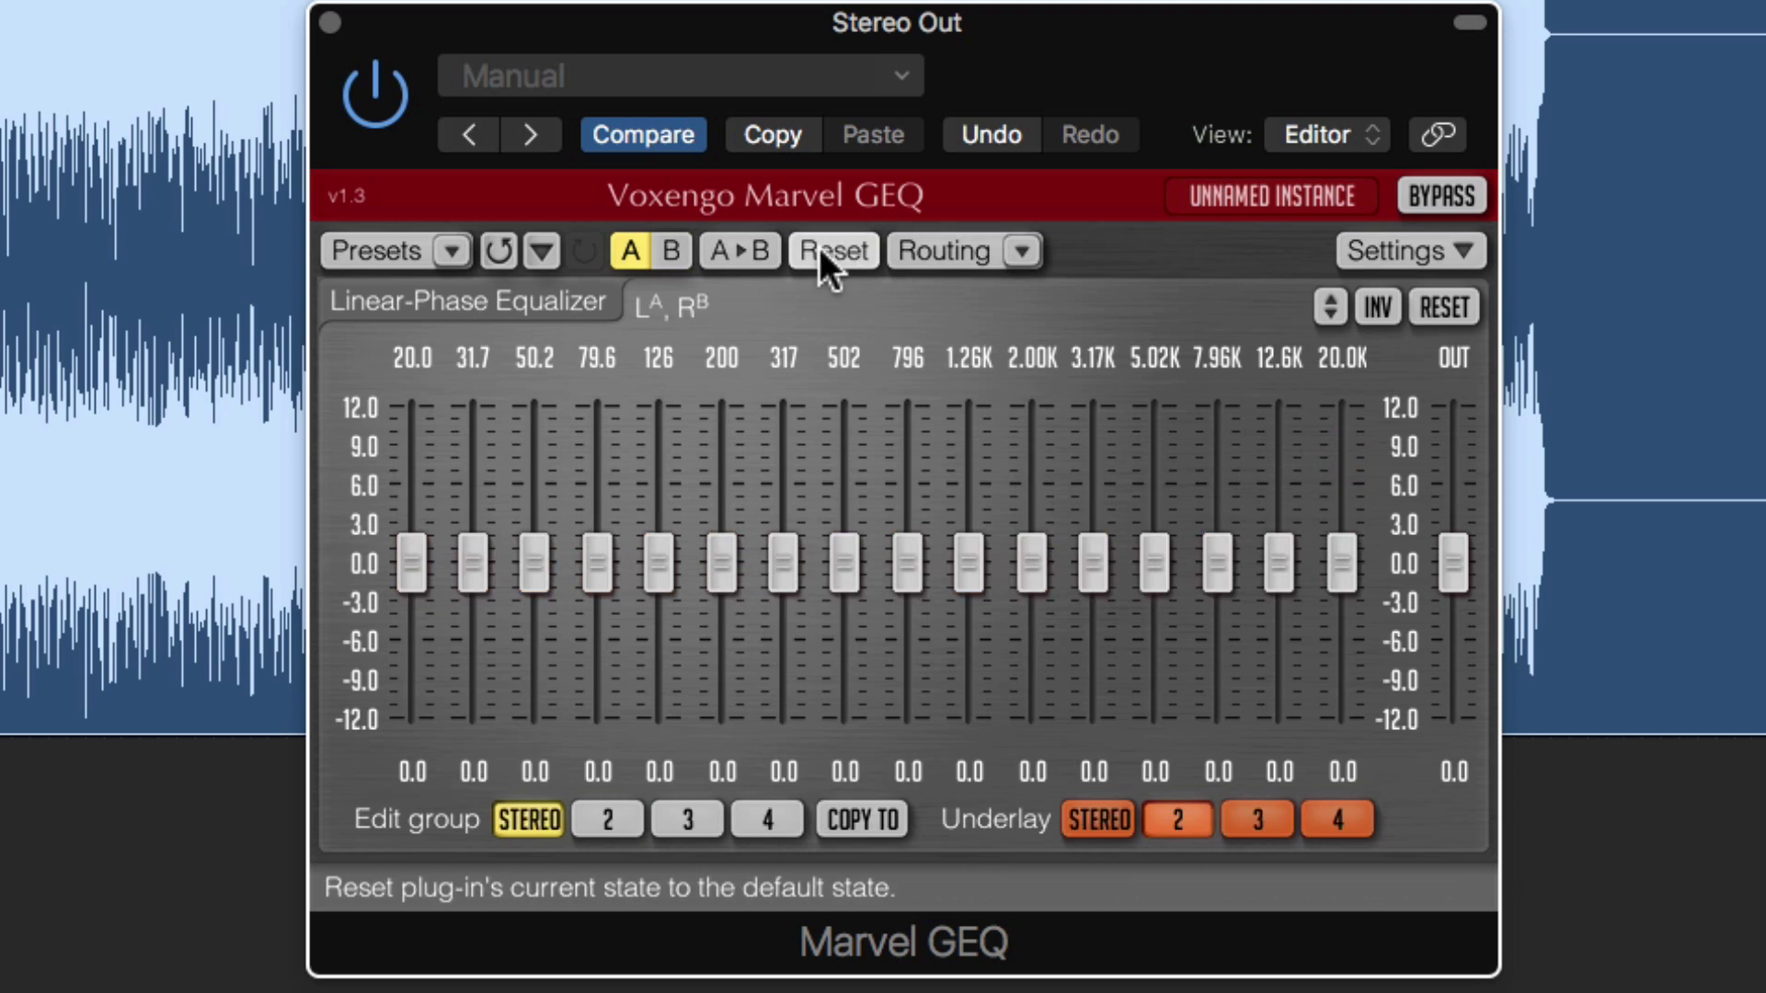
left_click(1016, 254)
left_click(1124, 484)
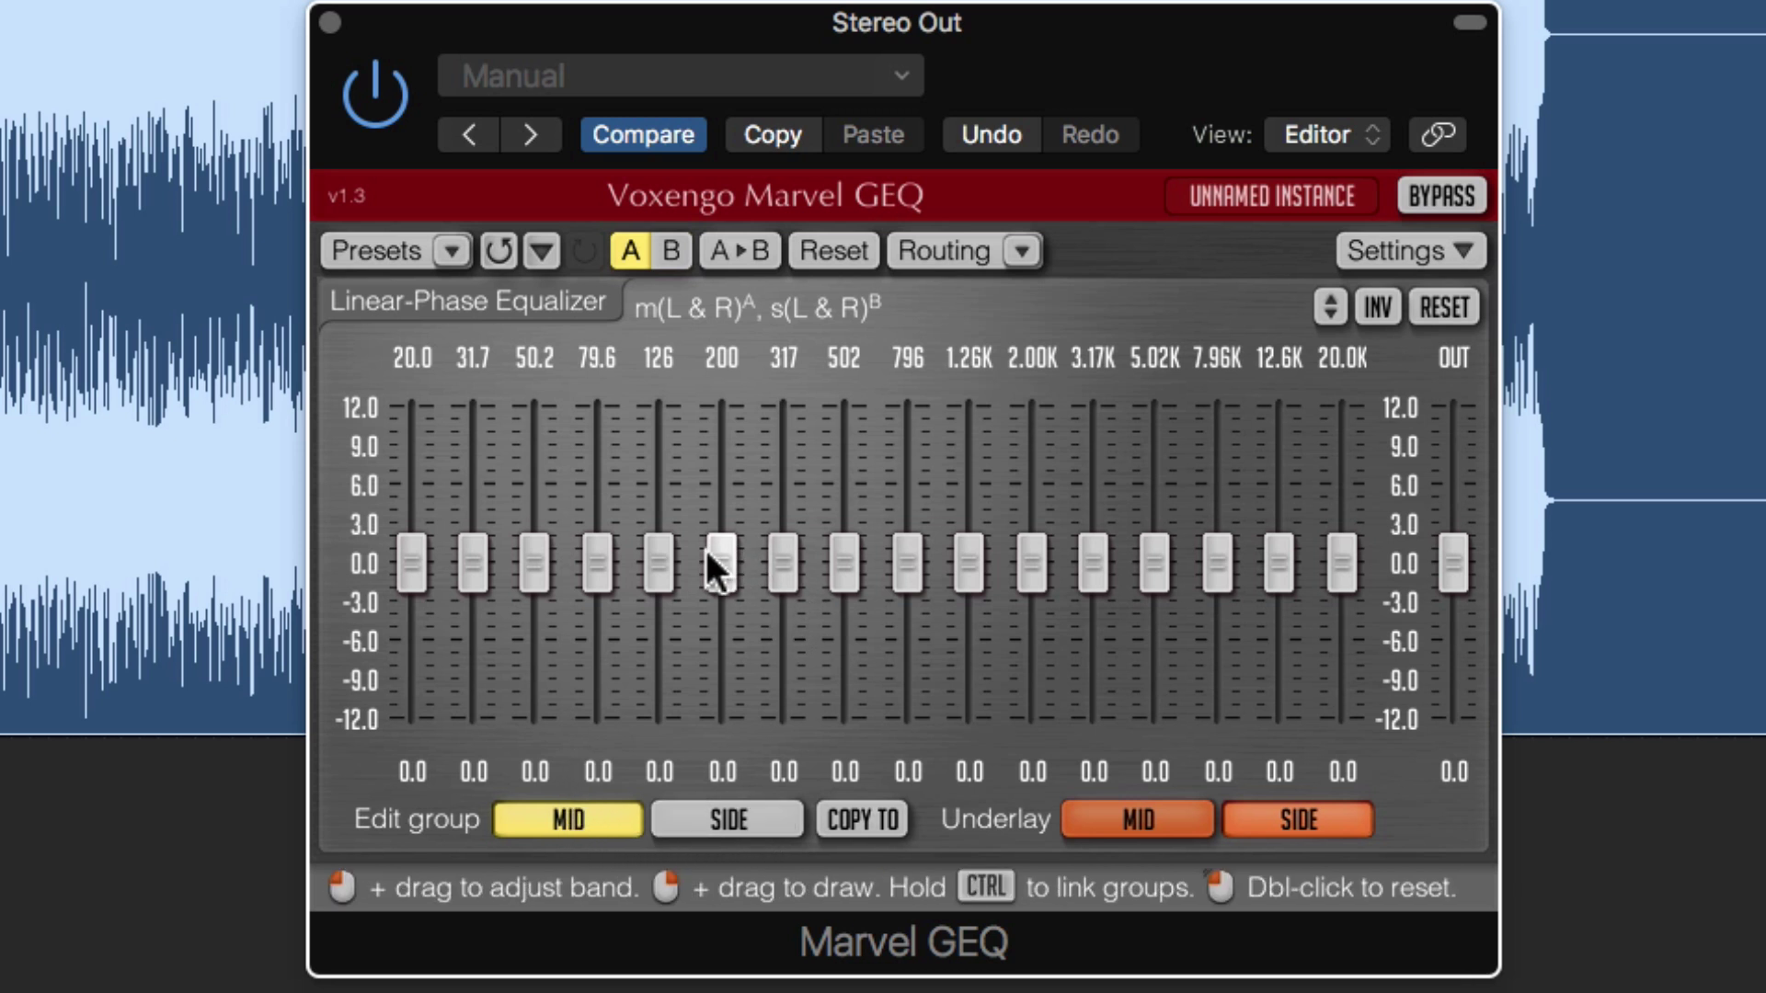
Shape the Mid curve with a boost of about 2.0 to 3.7 dB from 31.7 to 200, 502 at -2.6 dB and 2.00K at 2.7 dB.
mouse_move(717, 563)
left_mouse_down()
mouse_move(719, 526)
mouse_move(637, 510)
mouse_move(534, 528)
mouse_move(473, 515)
mouse_move(523, 501)
mouse_move(723, 536)
left_mouse_up()
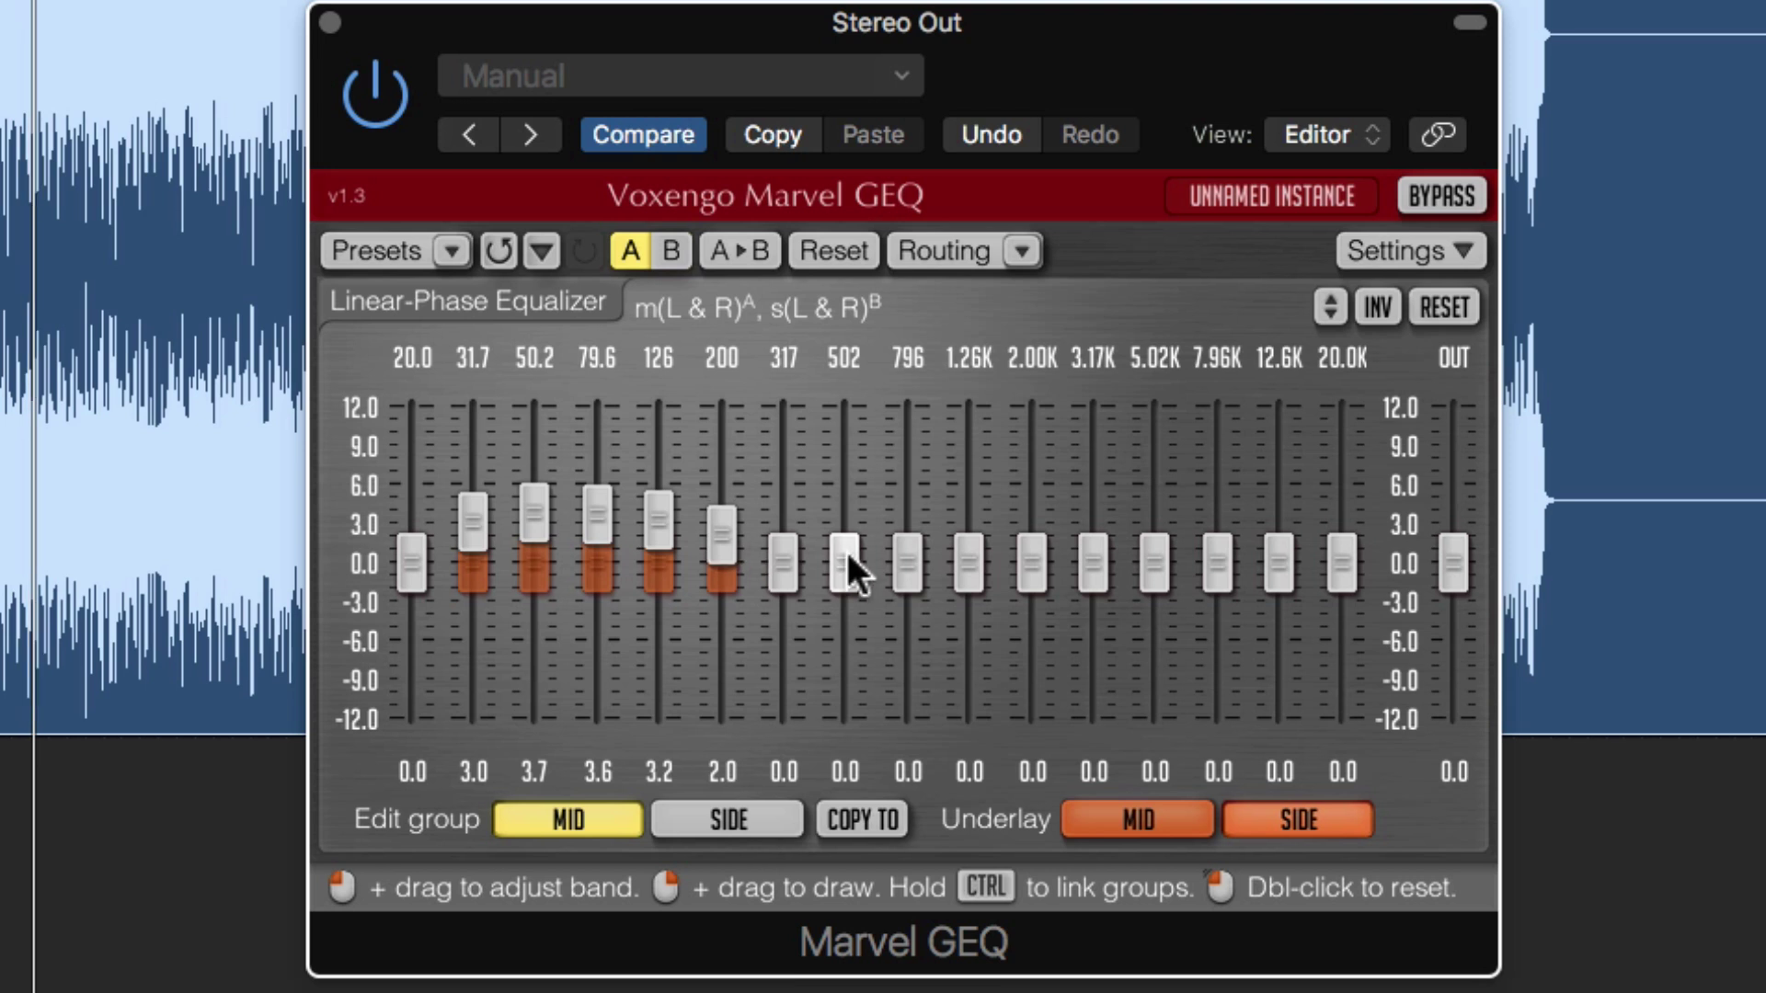
left_click_drag(847, 552, 844, 597)
mouse_move(1032, 563)
left_mouse_down()
mouse_move(1032, 521)
mouse_move(1126, 561)
mouse_move(1366, 525)
mouse_move(1156, 553)
mouse_move(1261, 540)
mouse_move(1280, 515)
mouse_move(1355, 499)
mouse_move(1223, 513)
mouse_move(1156, 549)
mouse_move(1339, 506)
mouse_move(1184, 536)
left_mouse_up()
In the Side group, cut 20.0–79.6 from -5.8 up to -0.7 dB, boost 5.02K–20.0K from 0.9 to 4.4 dB, and return to Mid.
left_click(764, 815)
mouse_move(413, 563)
left_mouse_down()
mouse_move(412, 595)
mouse_move(478, 607)
mouse_move(593, 565)
left_mouse_up()
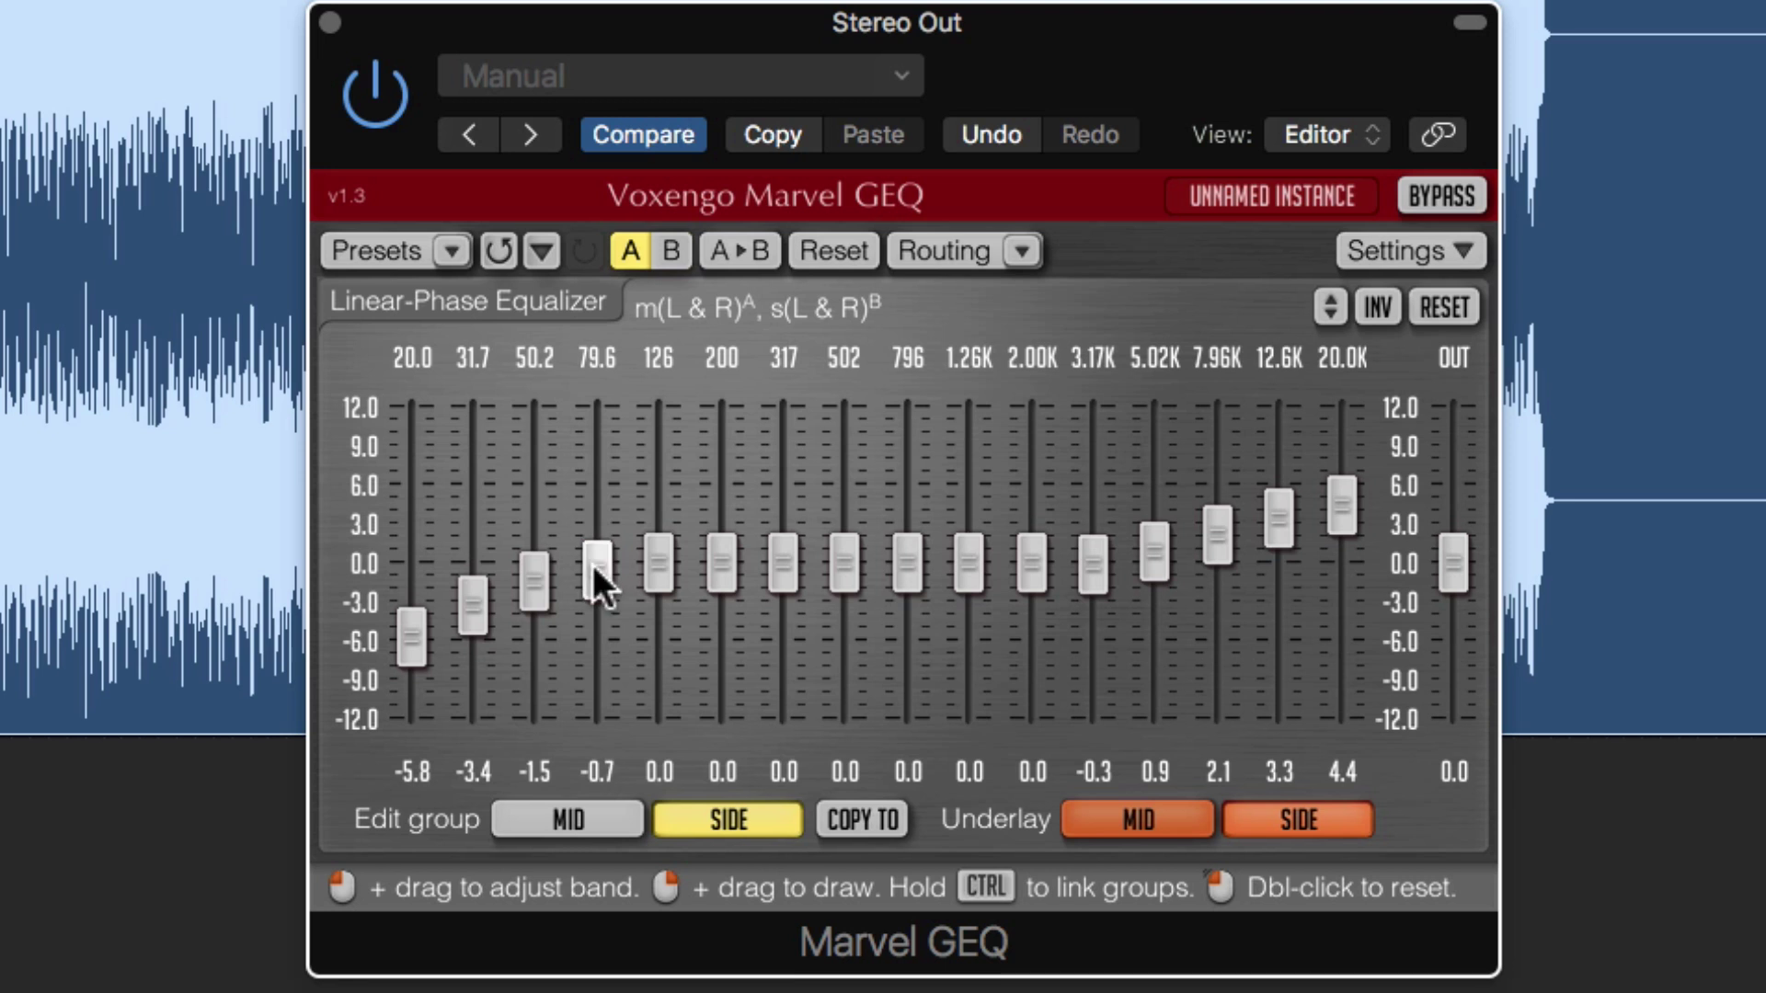
left_click(596, 809)
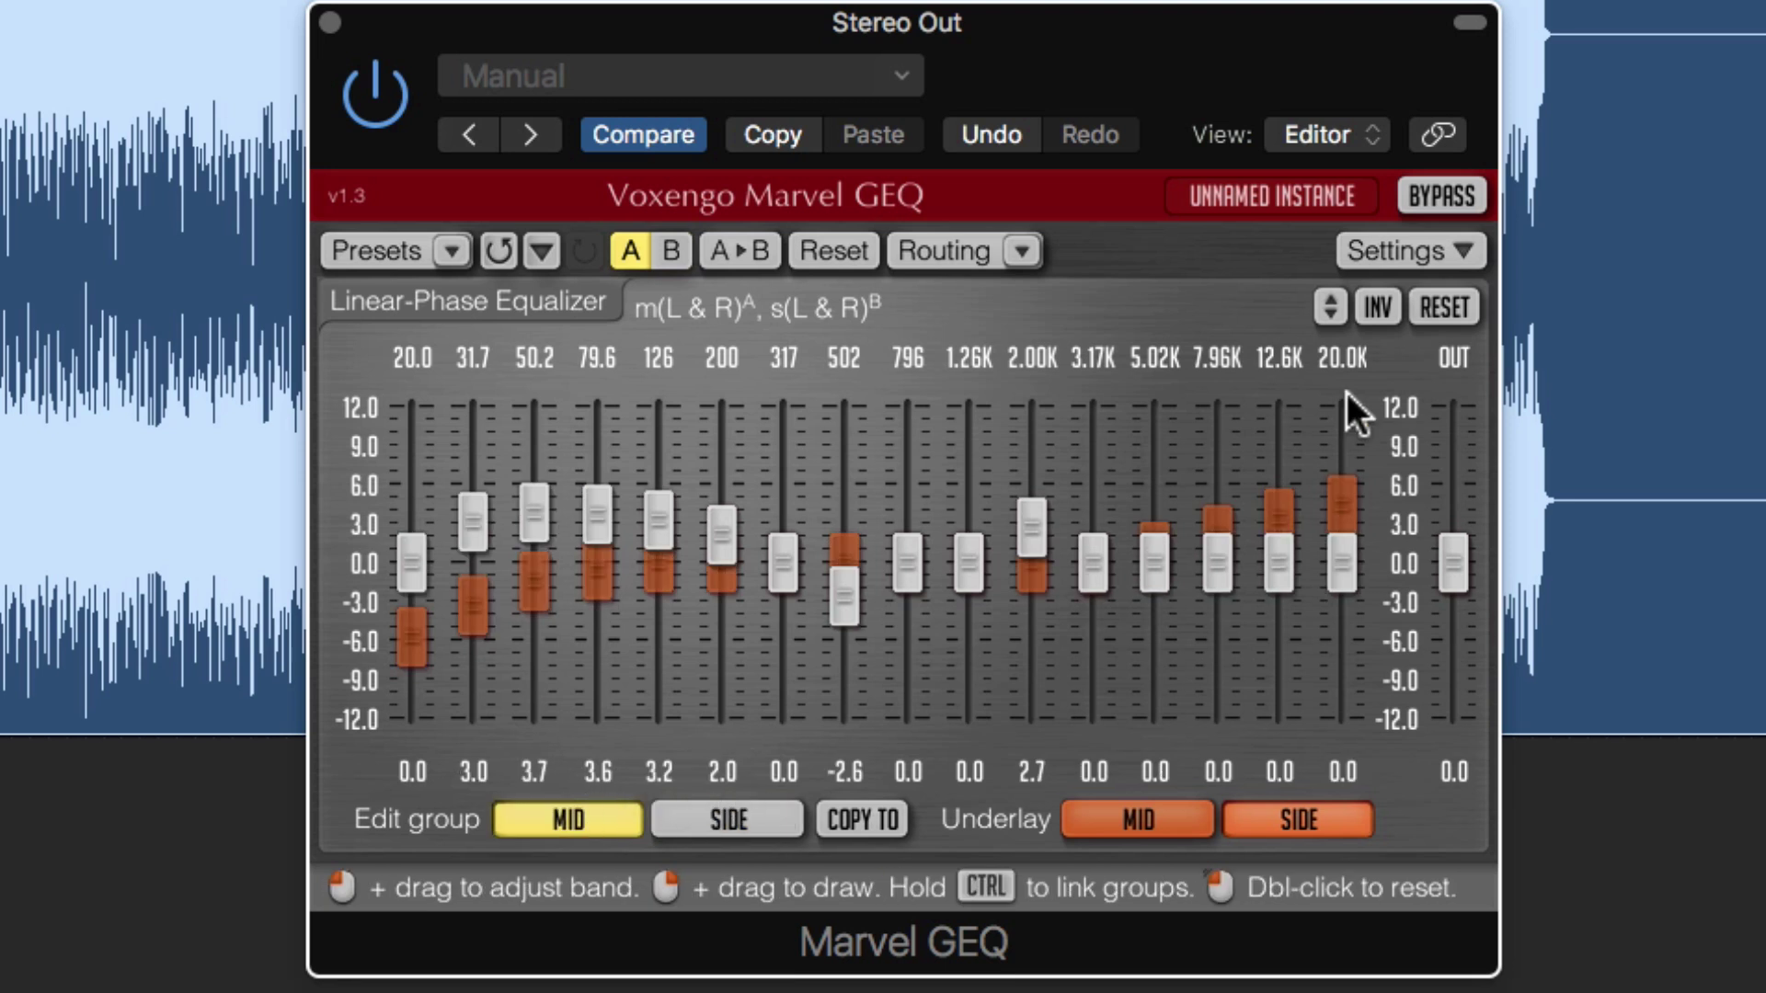
Toggle the equalizer's bypass to compare the new Mid and Side curves with the unprocessed sound.
left_click(1422, 195)
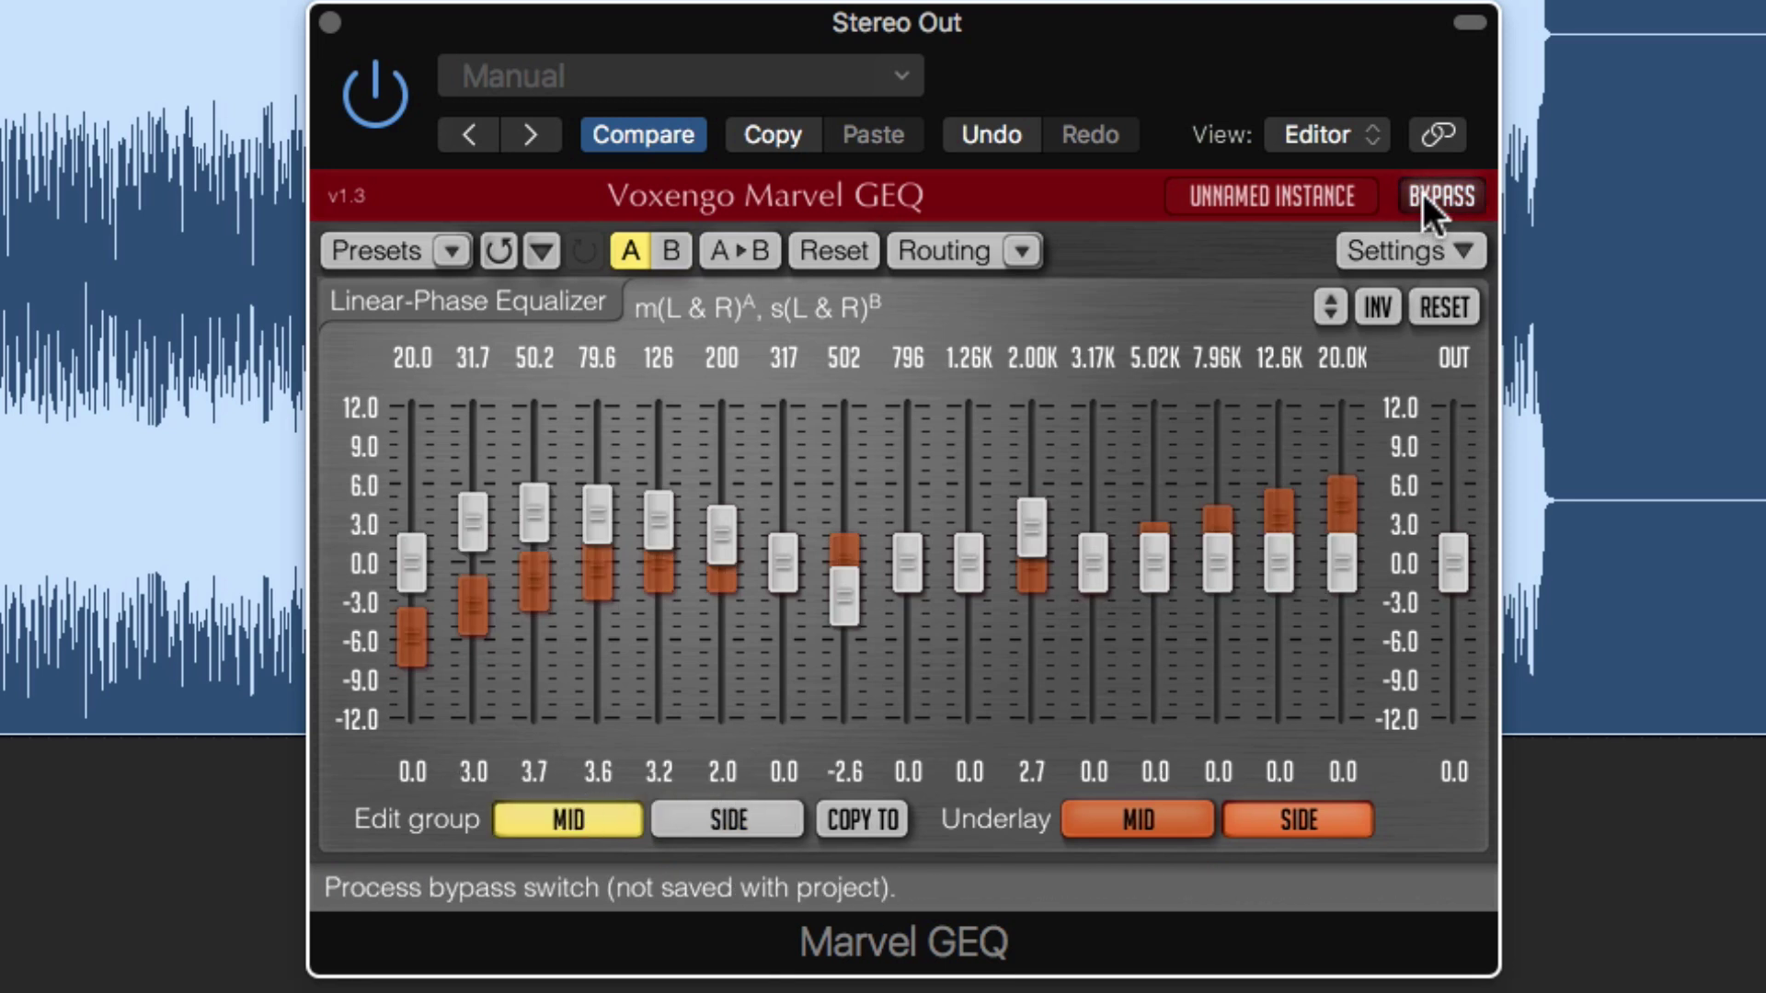
left_click(1422, 195)
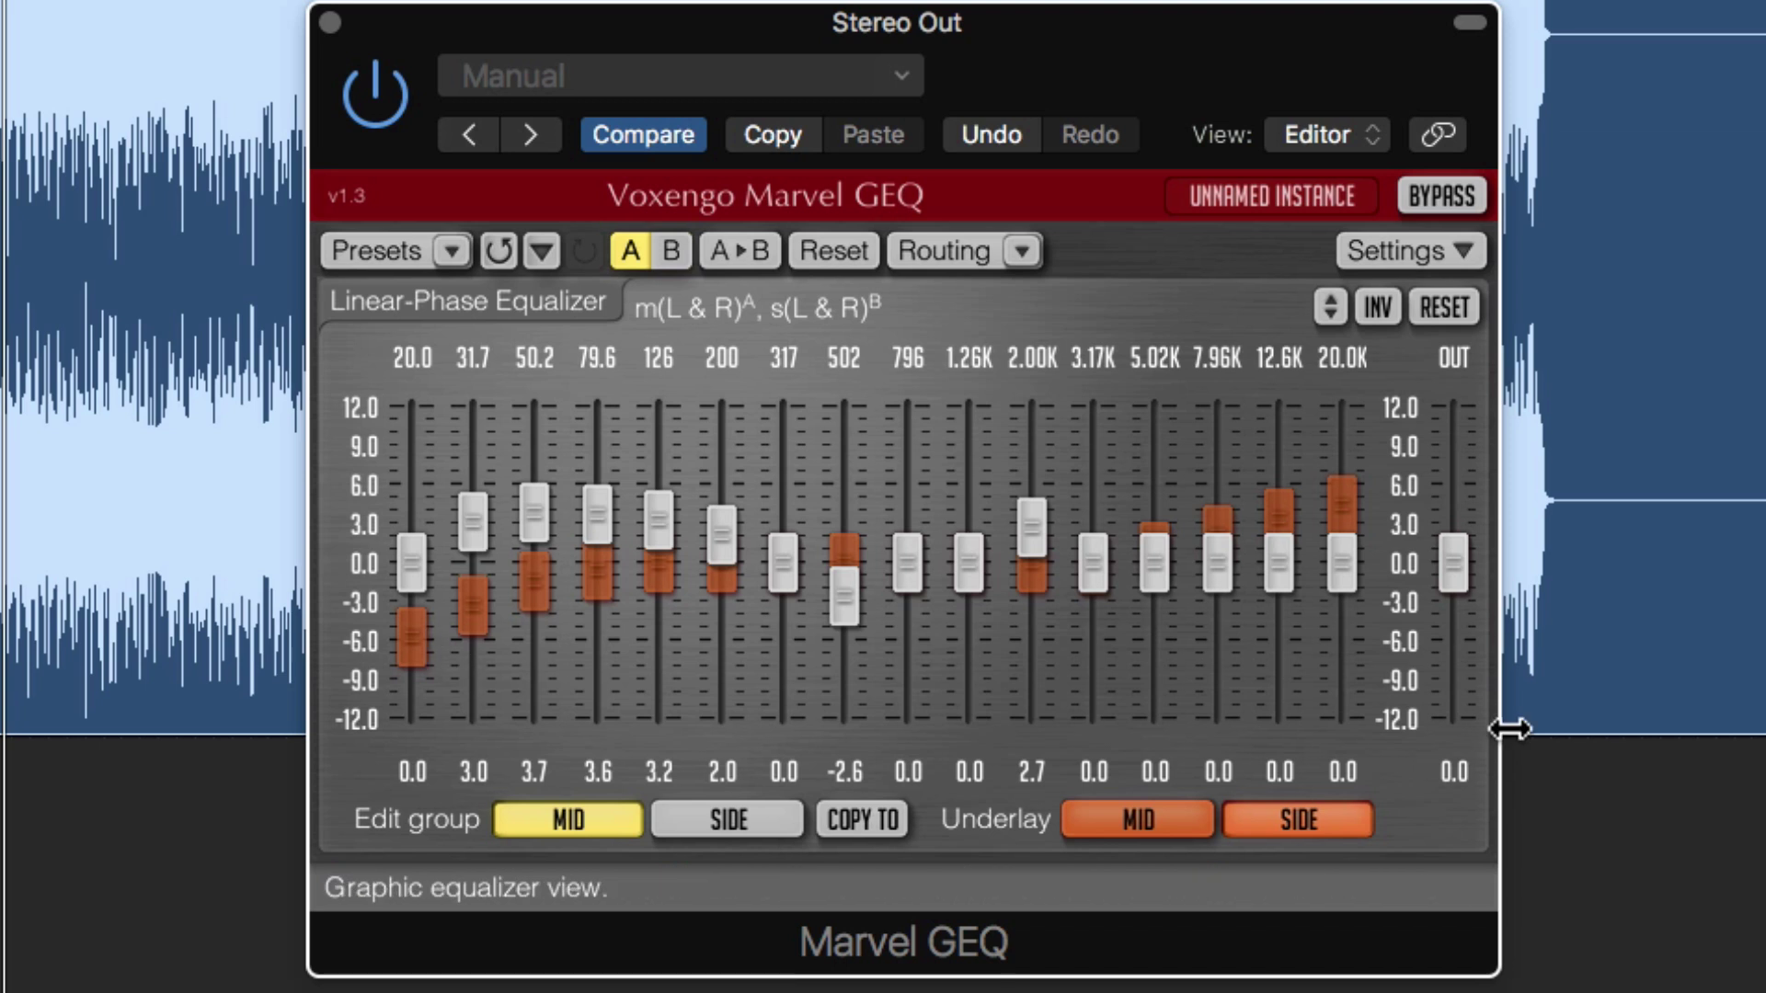
Lower the Mid output gain to about -1.1 dB, comparing the level against the bypassed signal.
left_click_drag(1453, 554, 1453, 718)
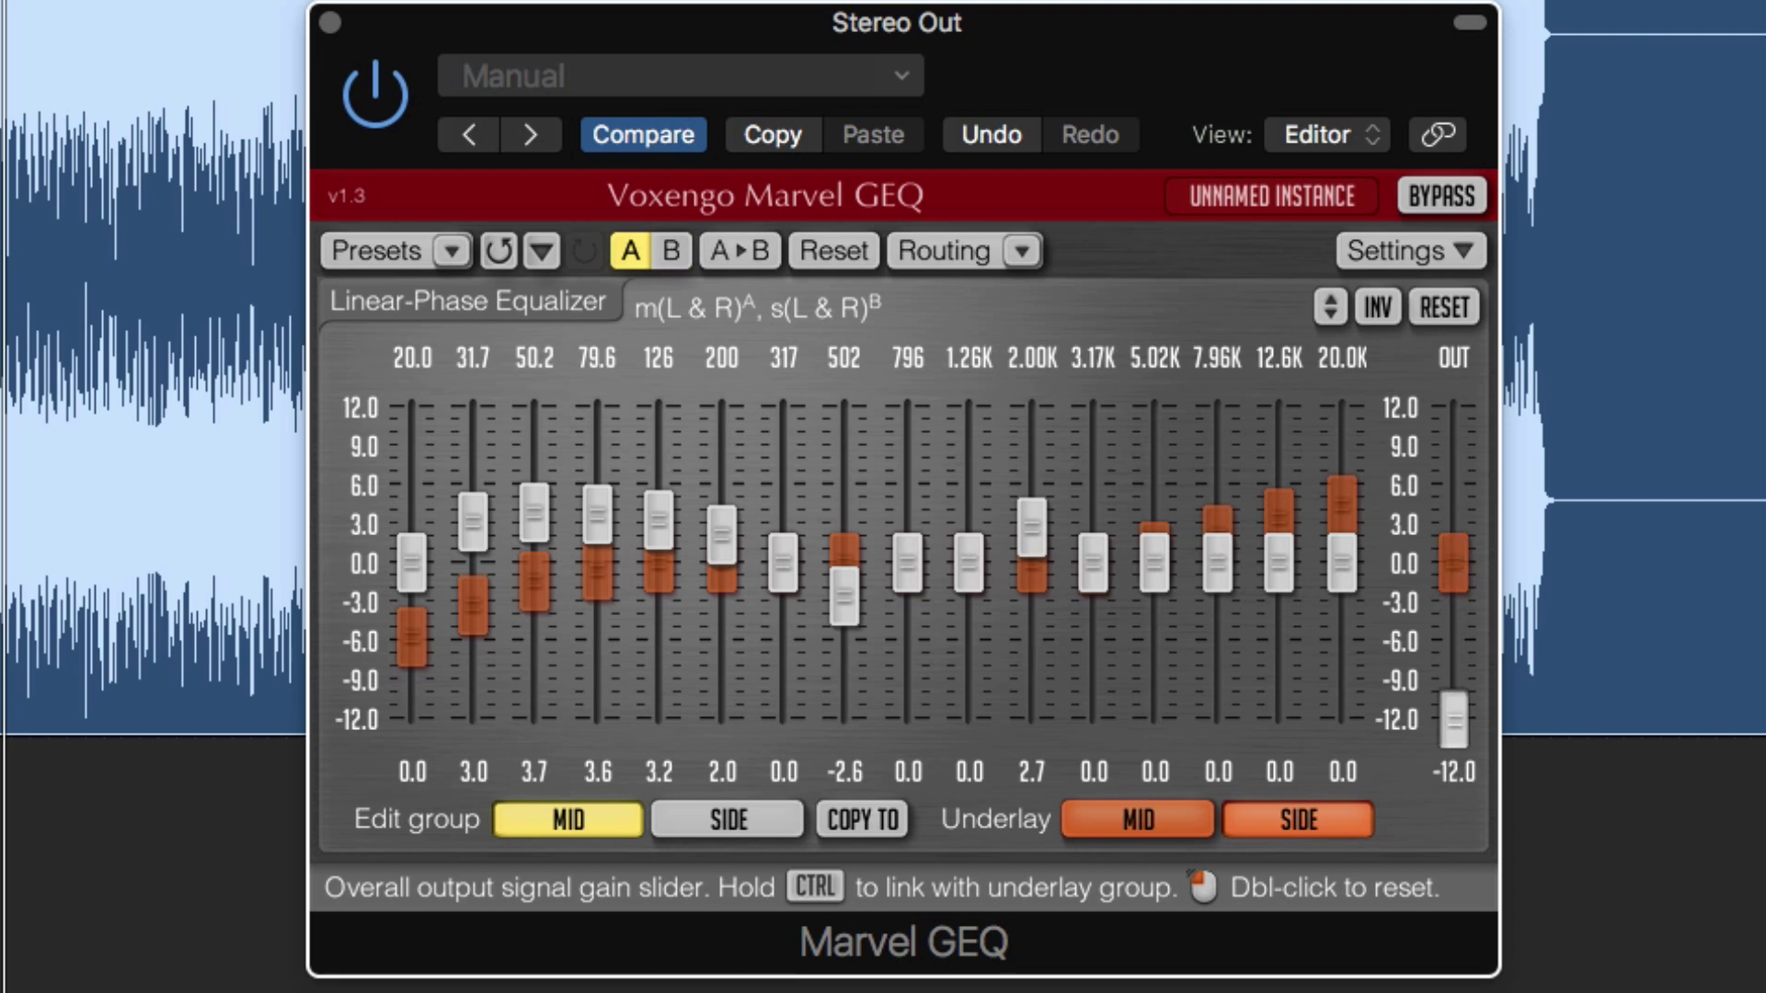
double_click(1453, 717)
left_click_drag(1453, 552, 1453, 590)
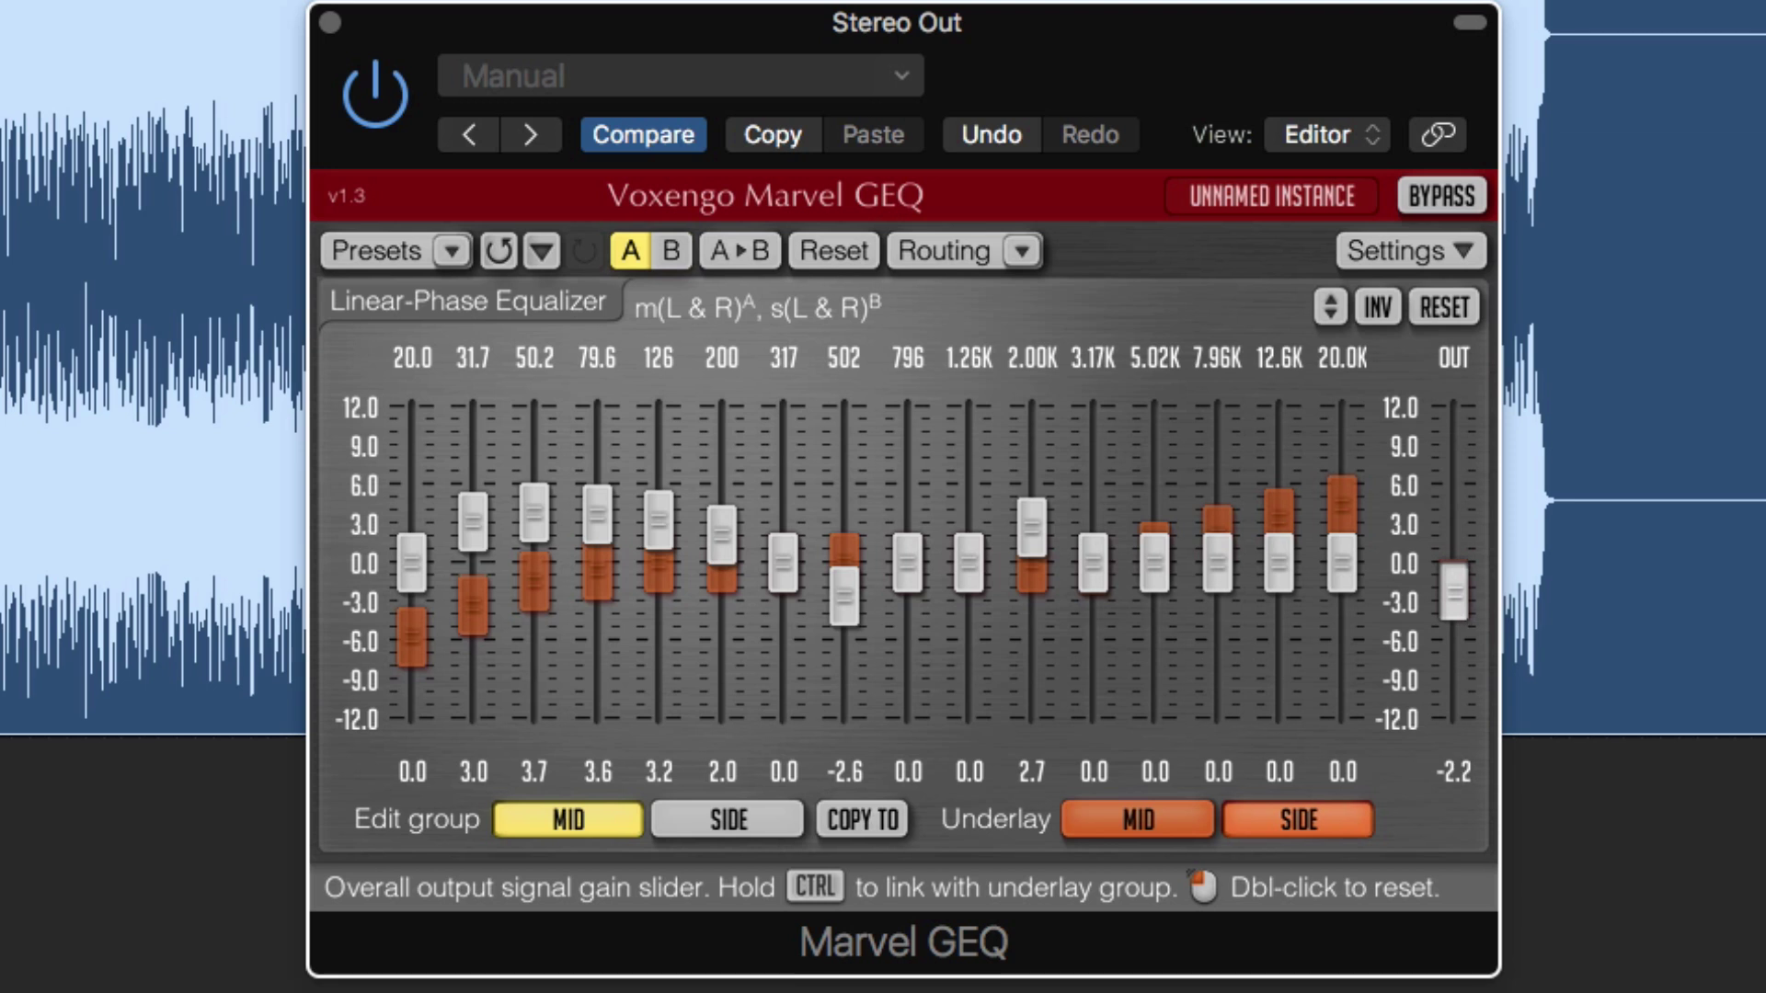
left_click(1468, 200)
left_click_drag(1456, 578, 1456, 565)
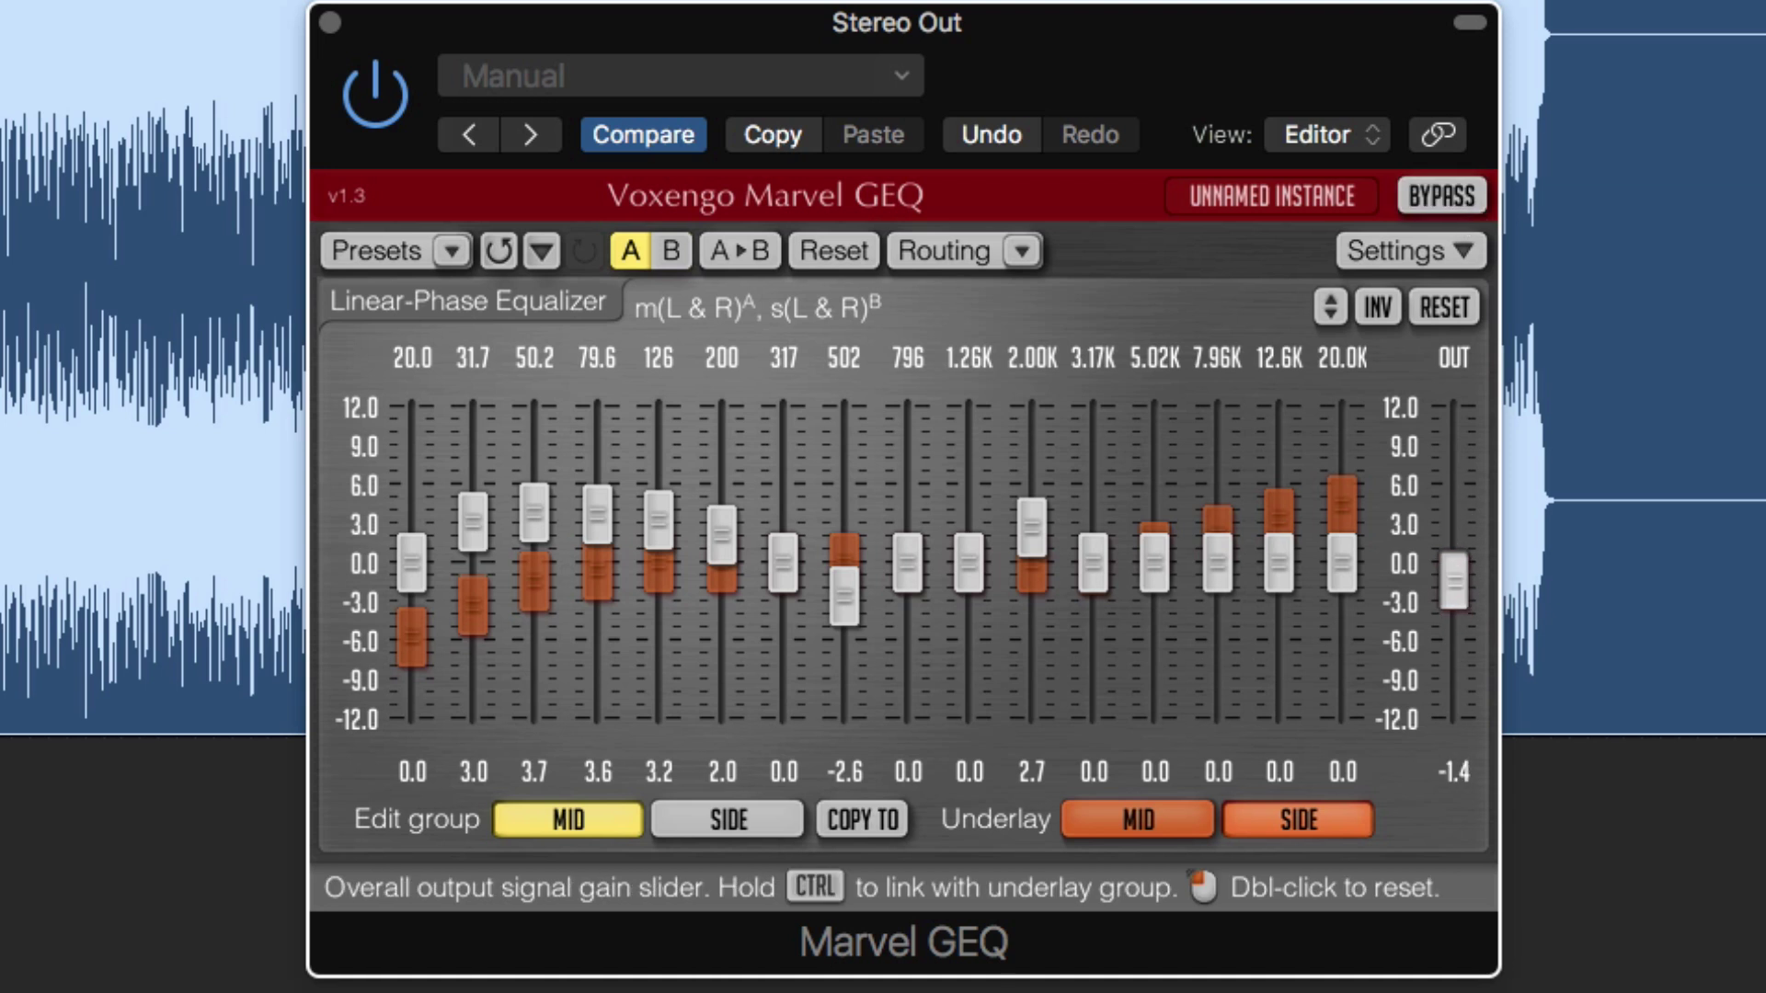
left_click(1465, 193)
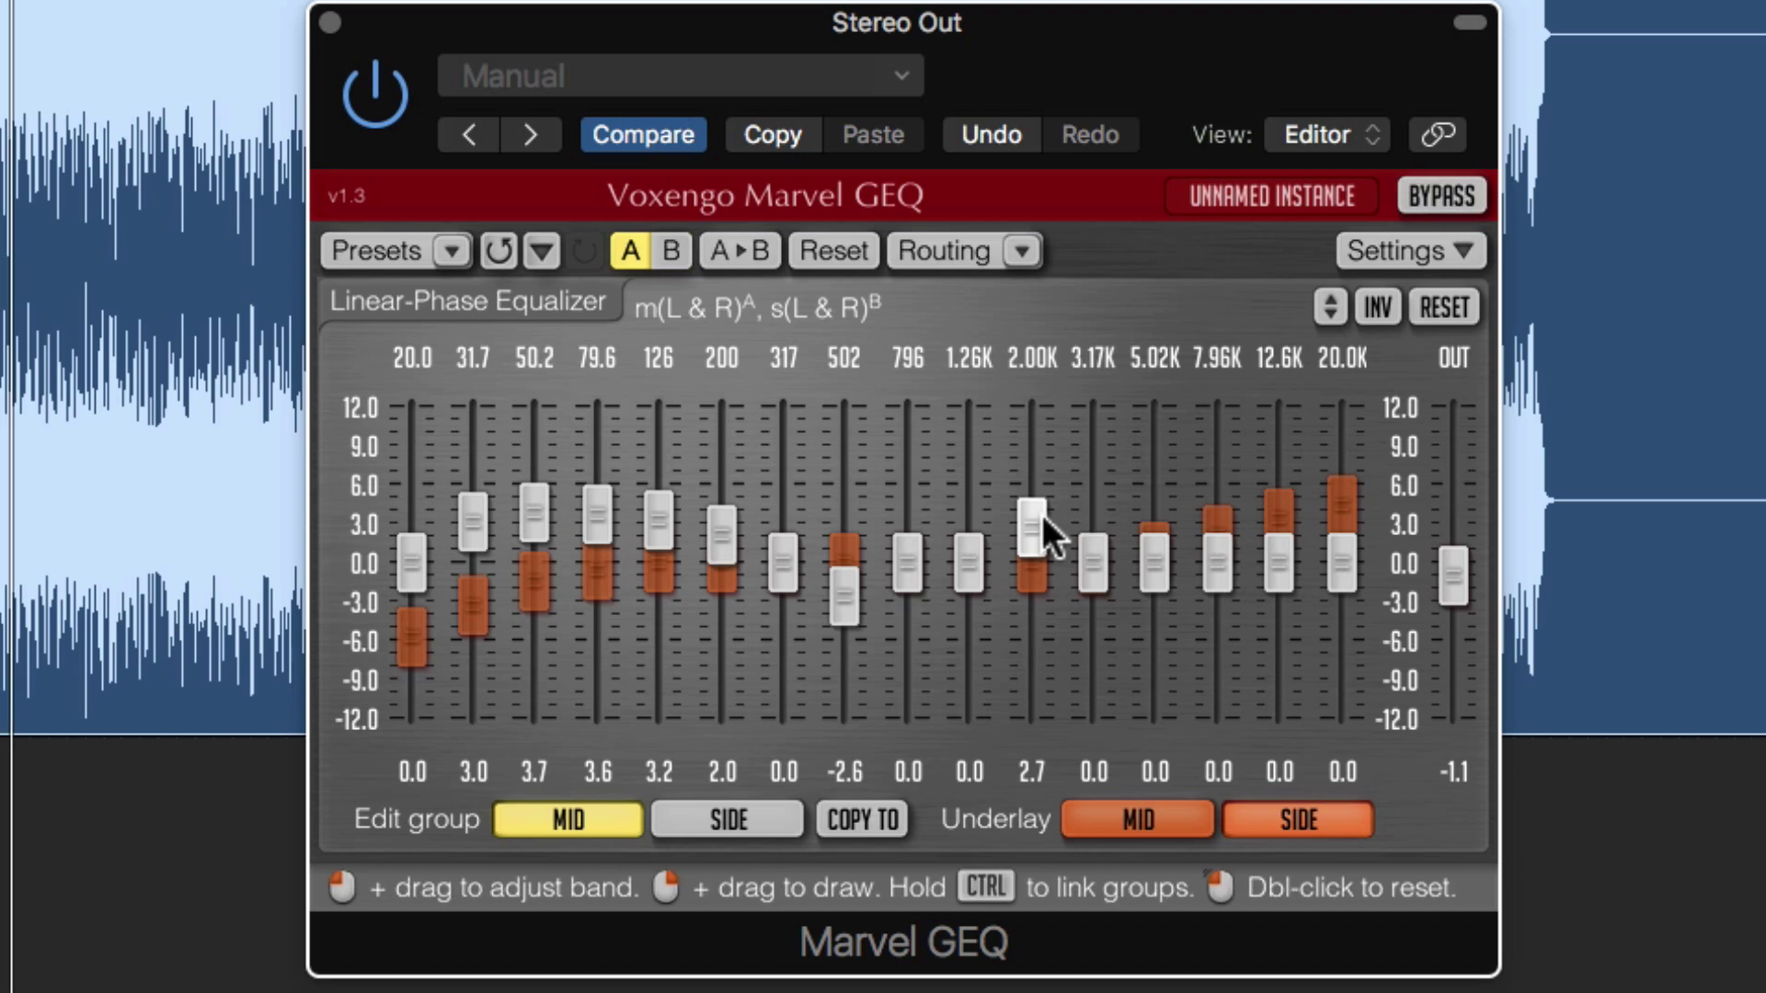
Boost the Mid group's upper mids: 1.26K to 1.4 dB, 2.00K to 3.2 dB, 3.17K to 2.7 dB and 5.02K to 0.5 dB.
left_click_drag(1041, 515, 1092, 523)
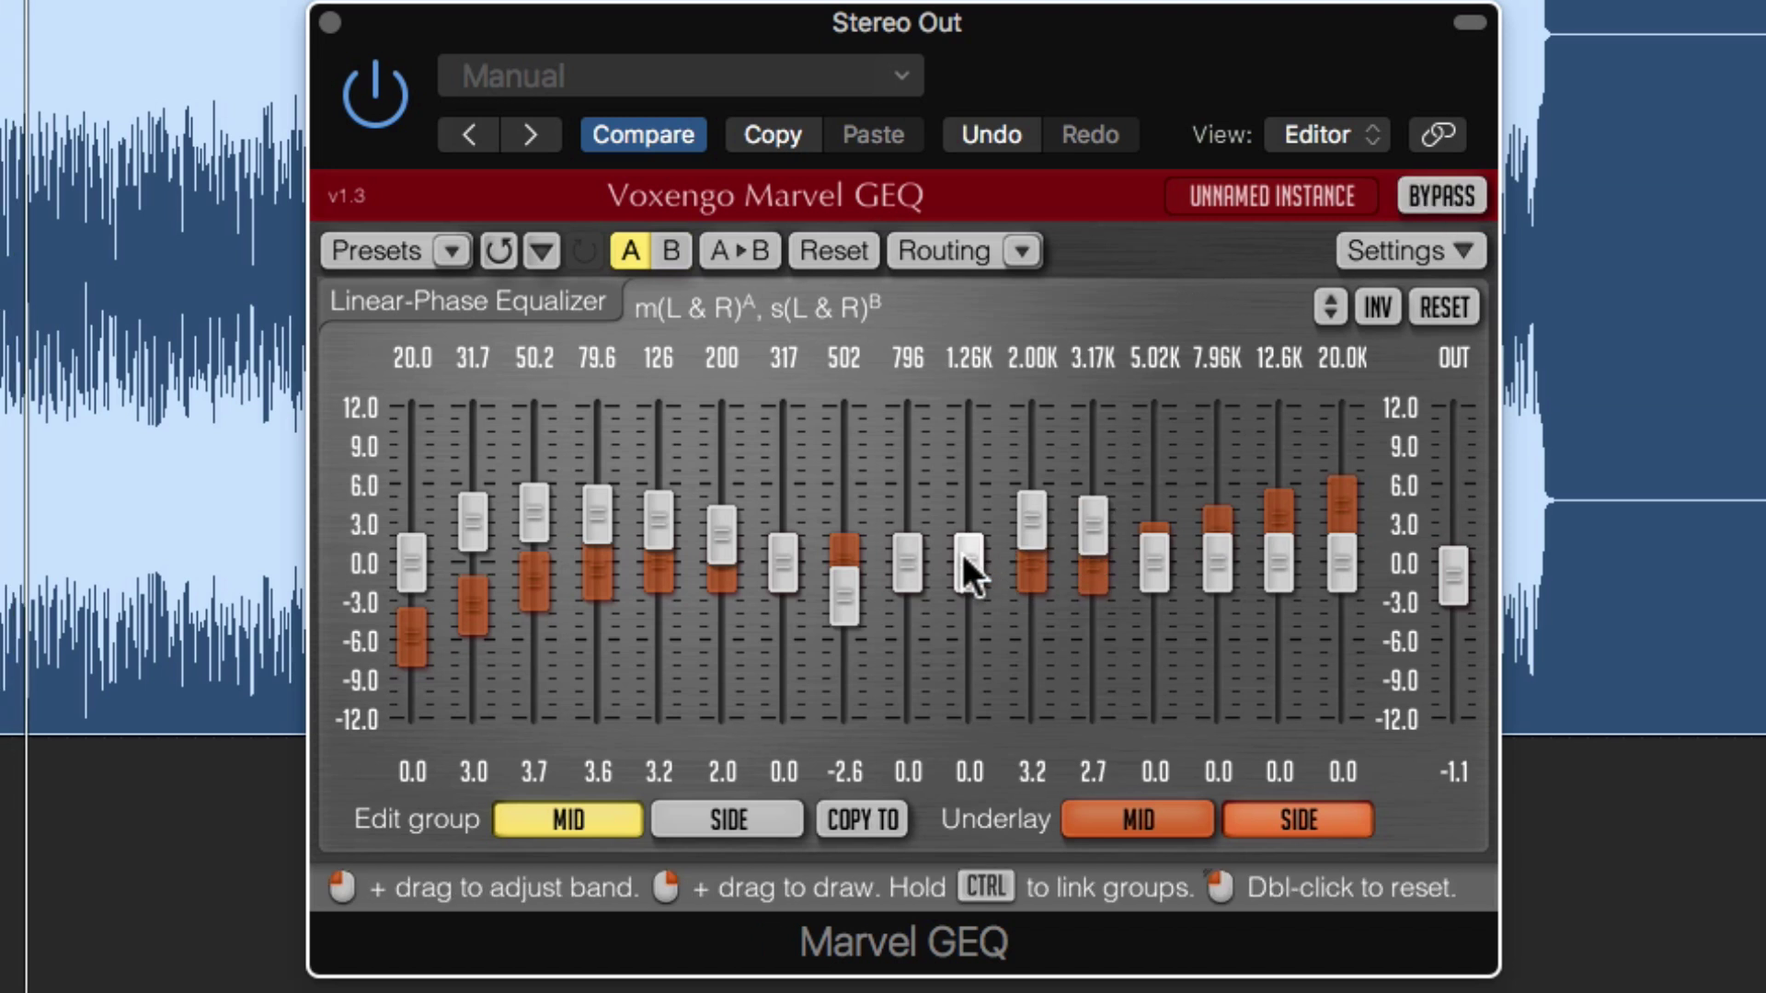
left_click_drag(962, 554, 964, 534)
left_click_drag(1148, 556, 1148, 550)
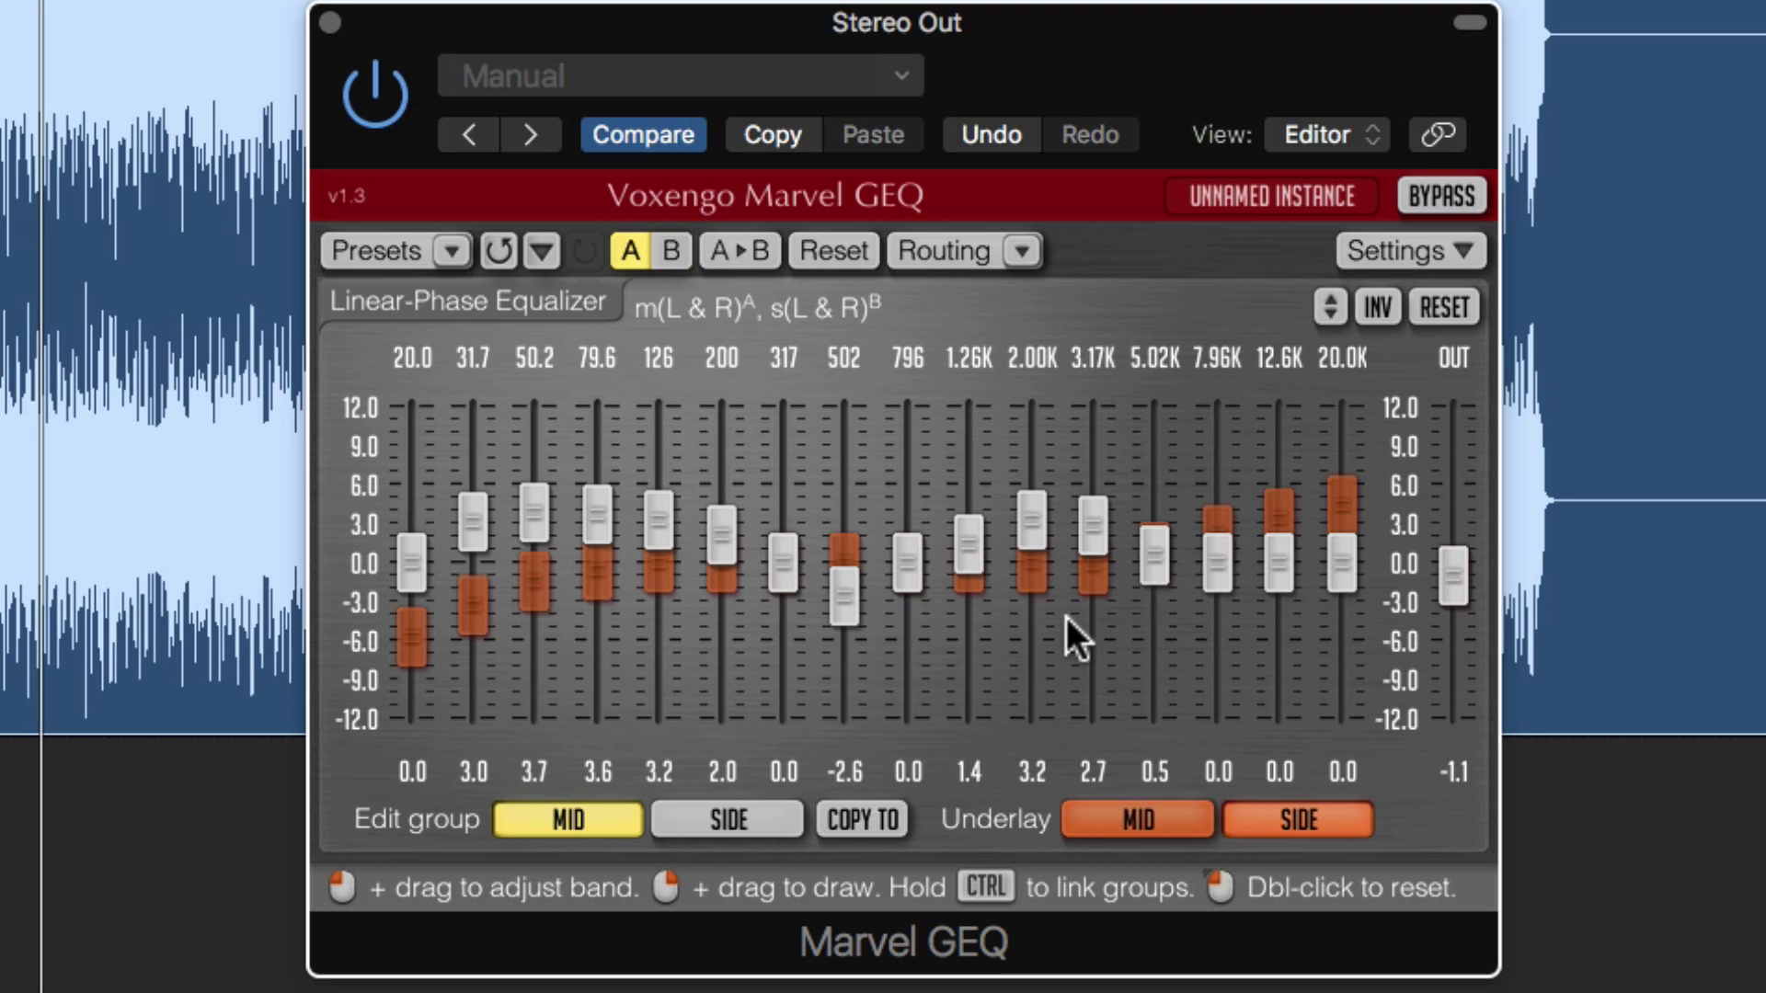